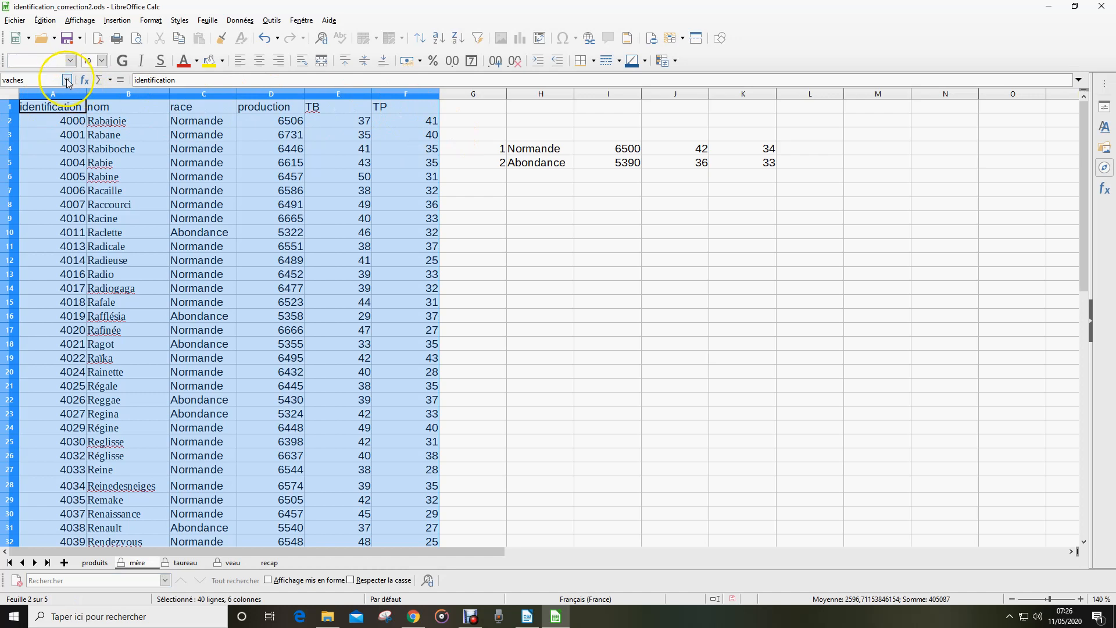
Display the named range taureaux, followed by the named range veaux, to see which data each covers.
{"action": "left_click", "coordinate": [37, 102]}
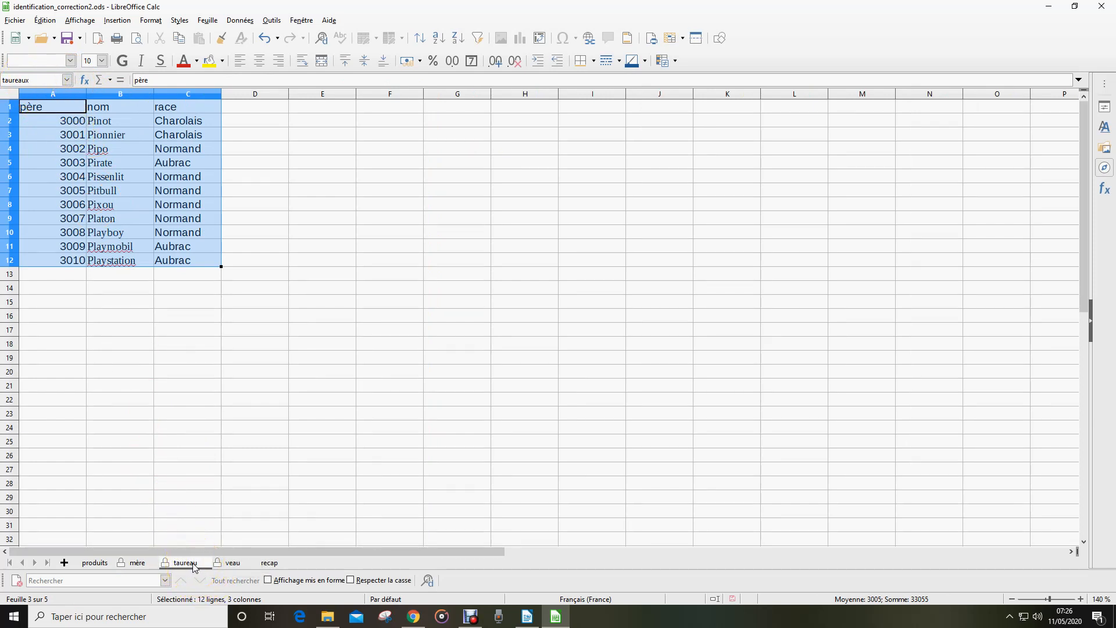
{"action": "left_click", "coordinate": [68, 80]}
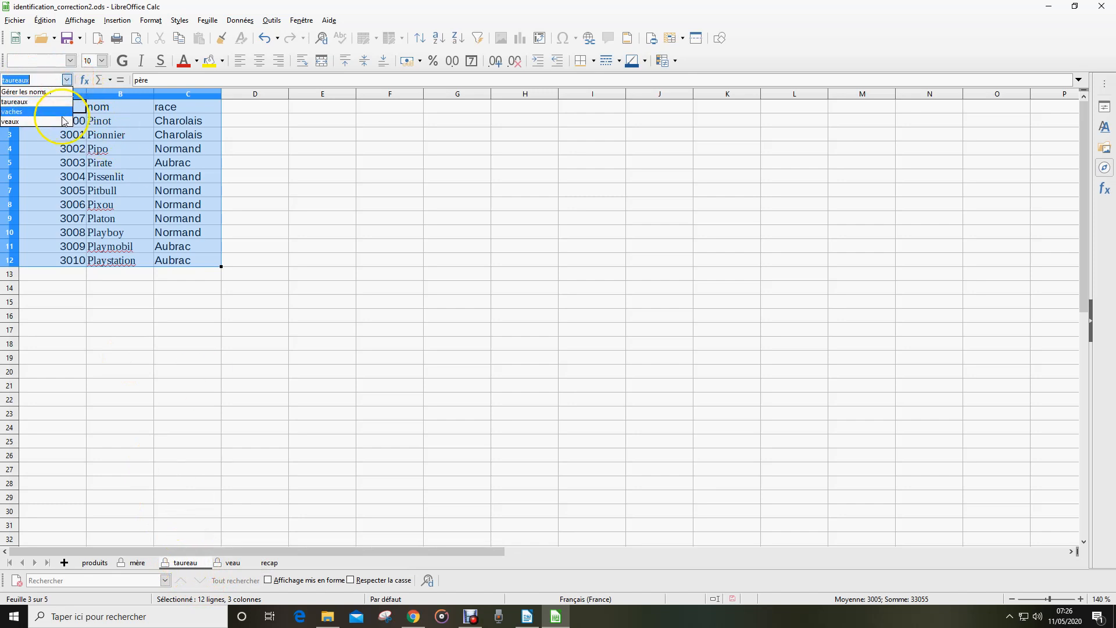
{"action": "left_click", "coordinate": [27, 125]}
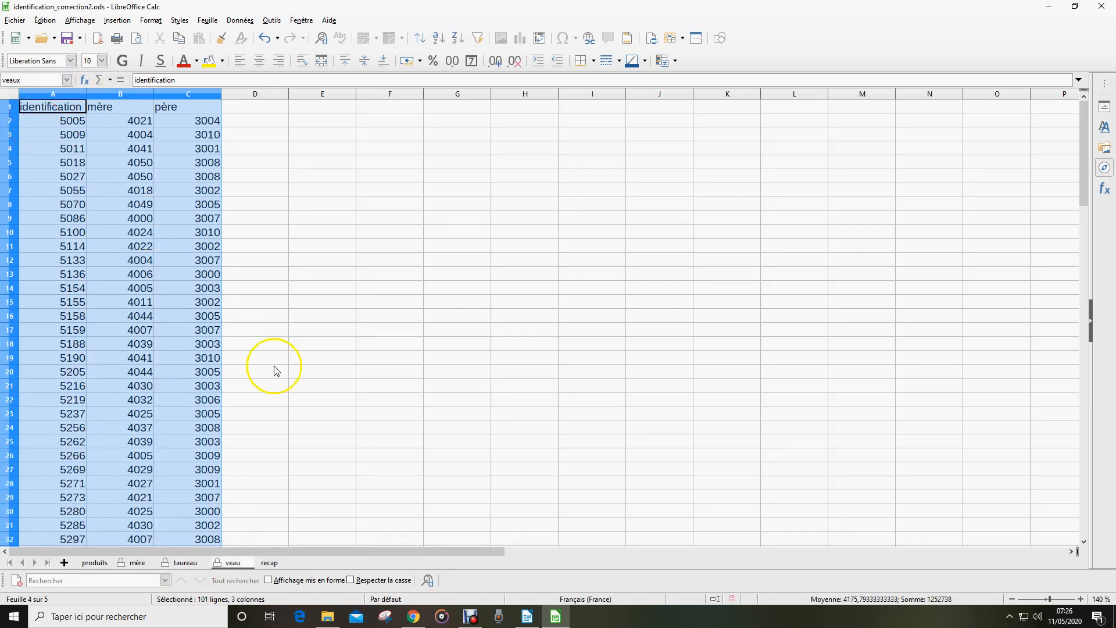
Copy the calf identification numbers in cells A2:A101 of the veau sheet.
{"action": "left_click", "coordinate": [270, 565]}
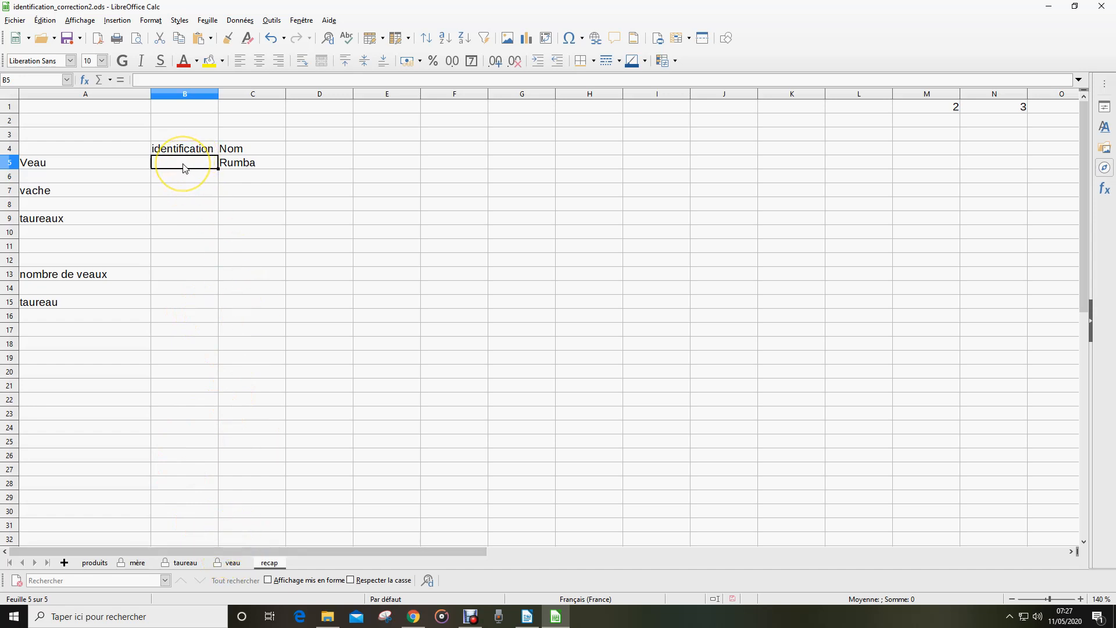
{"action": "left_click", "coordinate": [233, 564]}
{"action": "left_click_drag", "start_coordinate": [44, 125], "coordinate": [62, 317]}
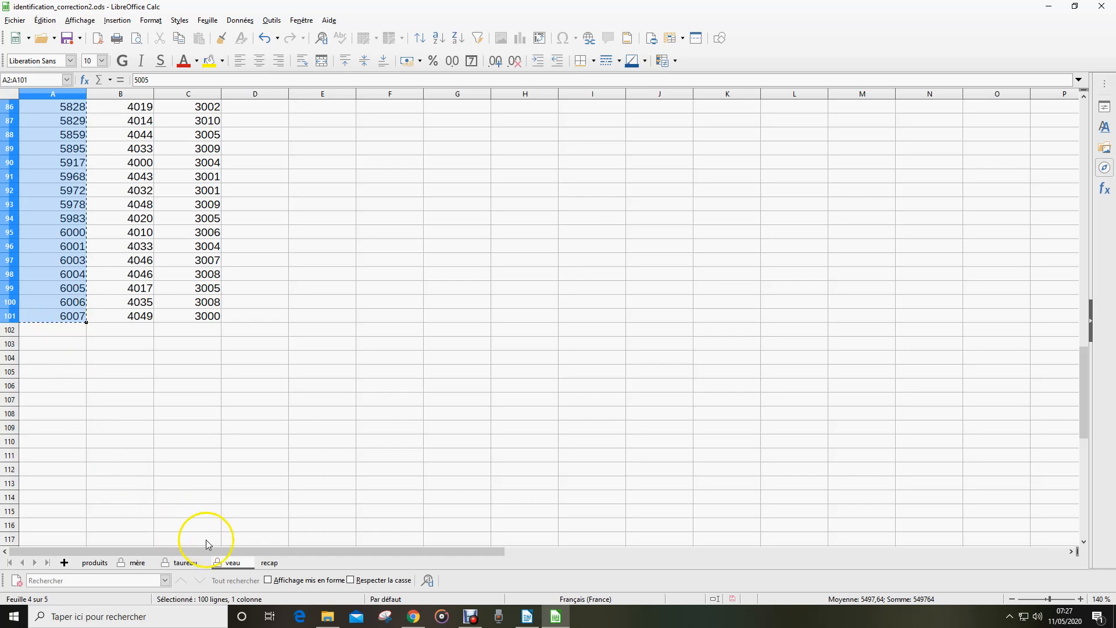
Restrict cell B5 on the recap sheet to a Liste validity containing the copied identification numbers, and choose 5100 from it.
{"action": "left_click", "coordinate": [269, 563]}
{"action": "left_click", "coordinate": [194, 168]}
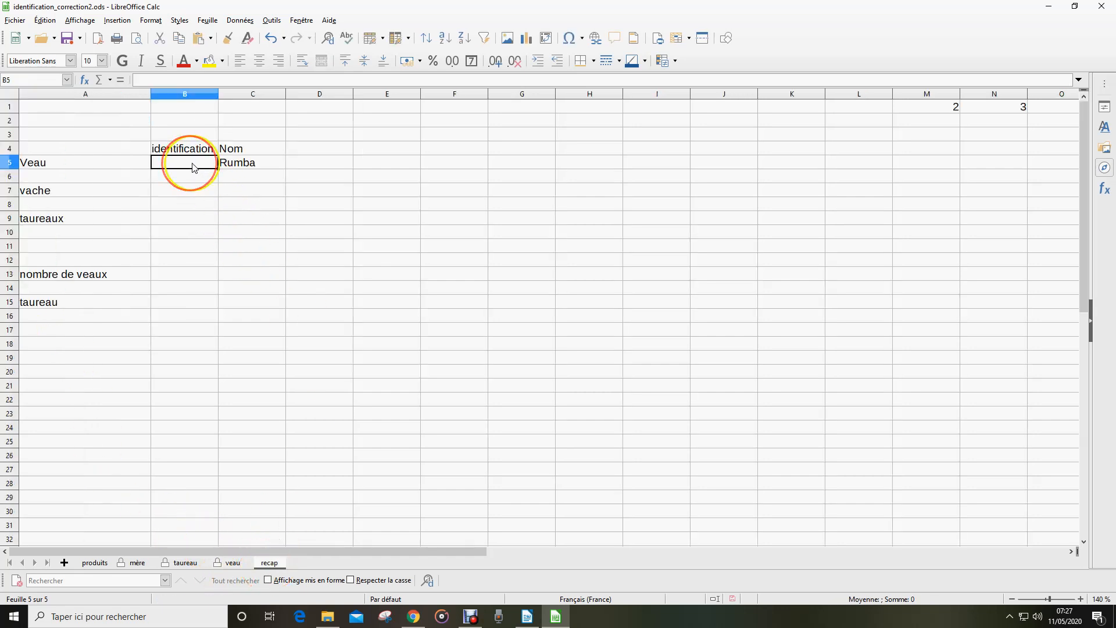
{"action": "left_click", "coordinate": [242, 21]}
{"action": "left_click", "coordinate": [272, 189]}
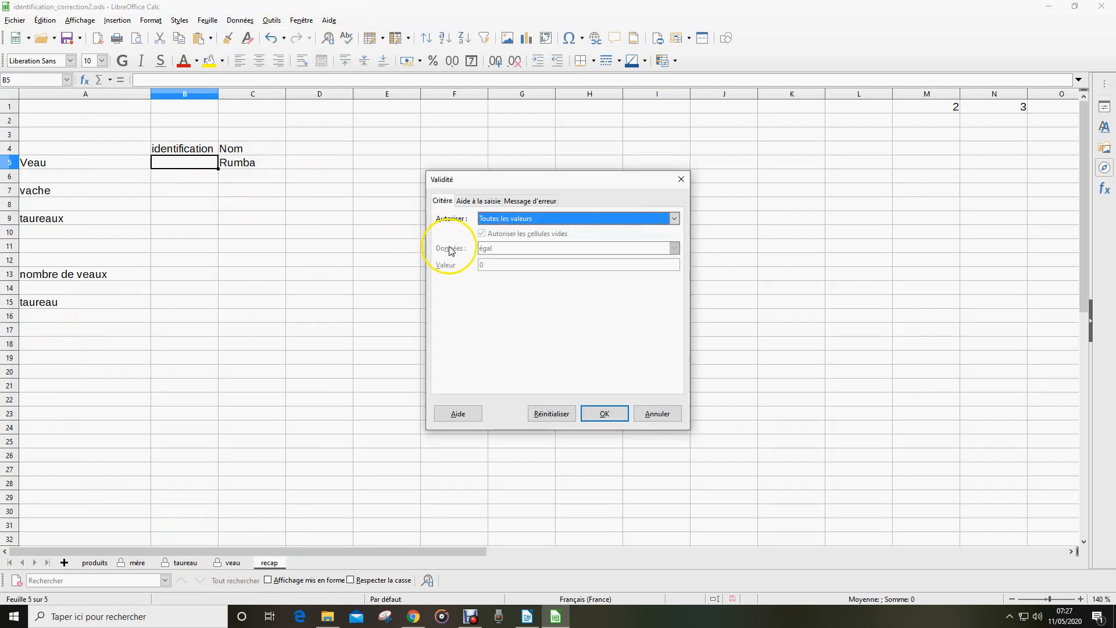
{"action": "left_click", "coordinate": [674, 218]}
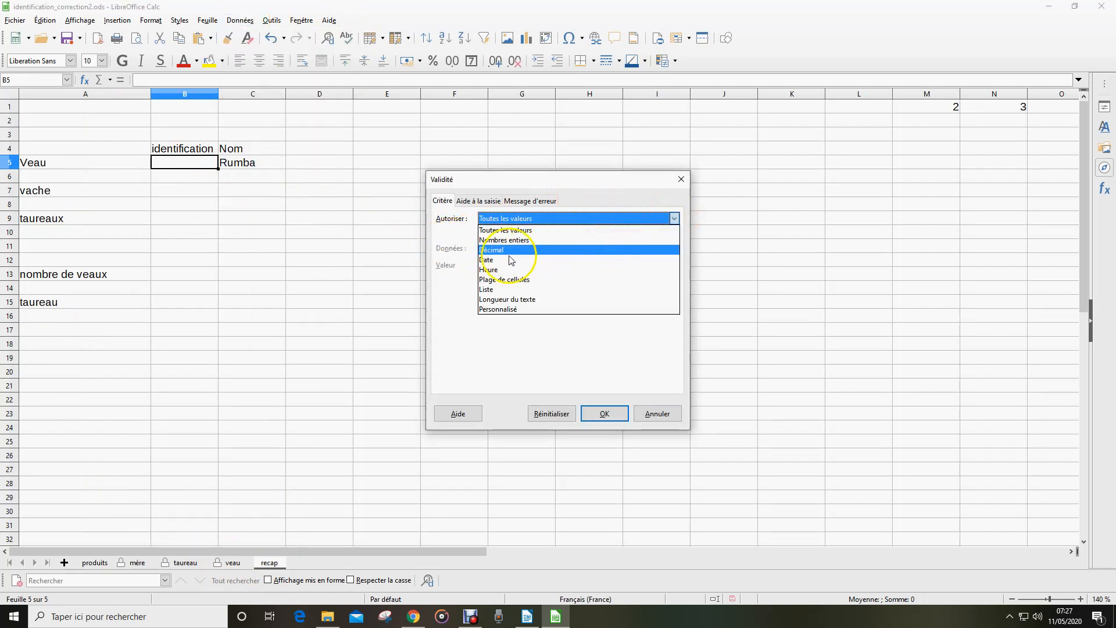
{"action": "left_click", "coordinate": [488, 289]}
{"action": "left_click", "coordinate": [489, 280]}
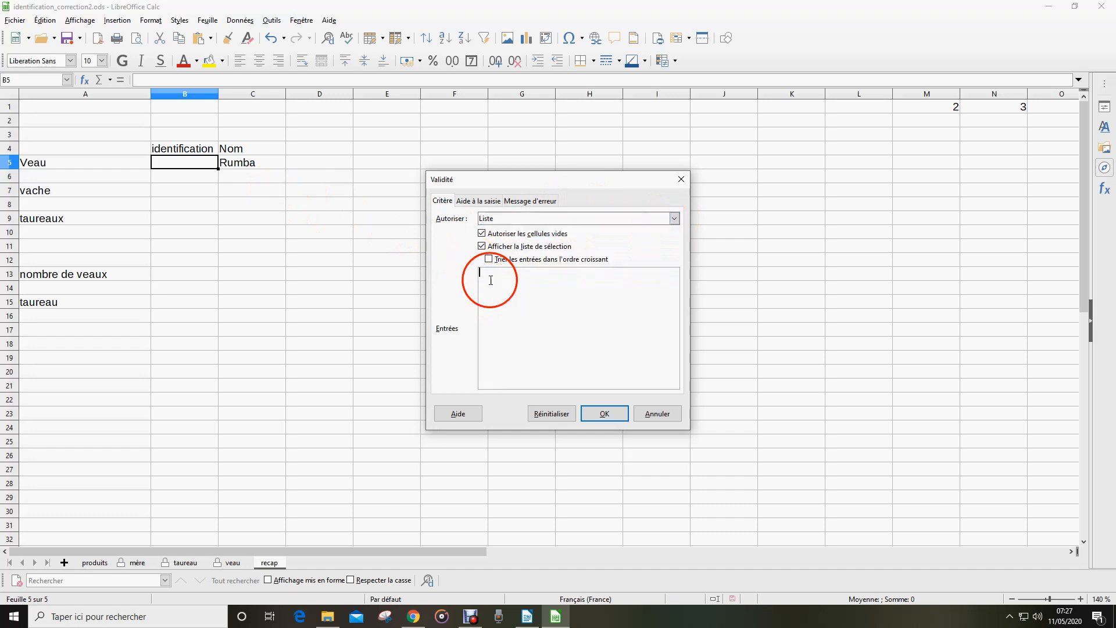
{"action": "key", "text": "ctrl+v"}
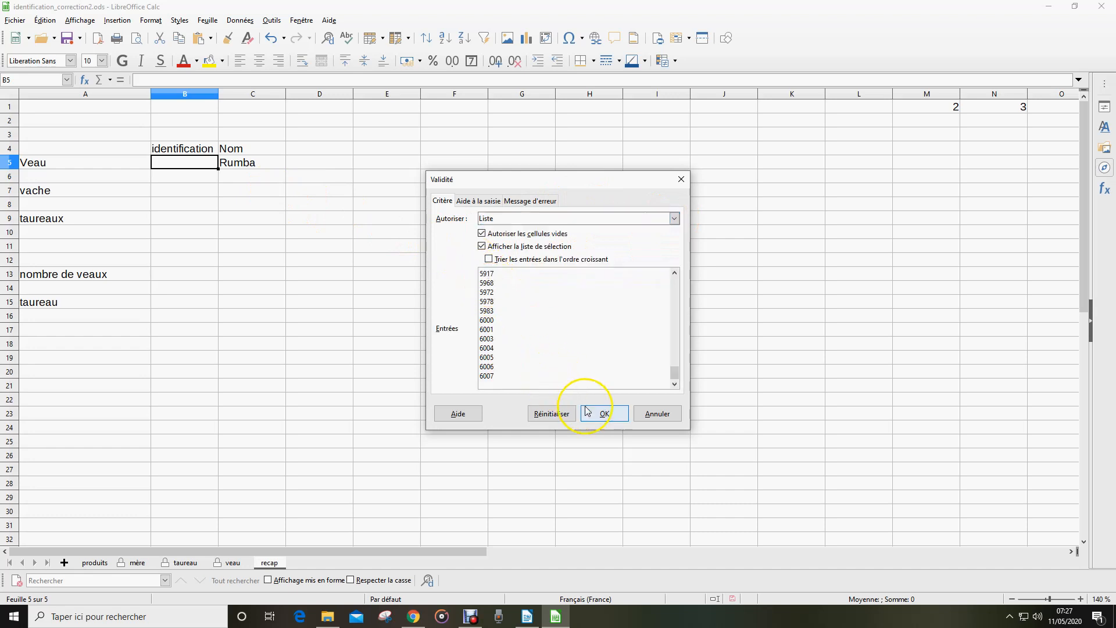
{"action": "left_click", "coordinate": [604, 413]}
{"action": "left_click", "coordinate": [222, 163]}
{"action": "left_click", "coordinate": [177, 252]}
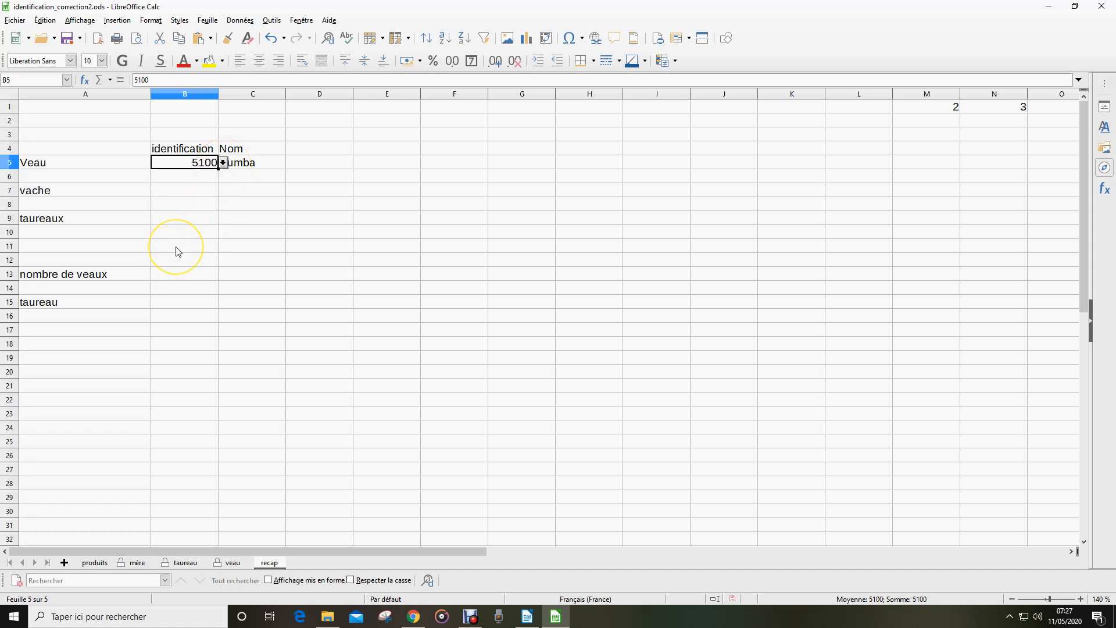
Insert the RECHERCHEV function in cell B7 of the recap sheet using the function wizard, after consulting the veau sheet's columns.
{"action": "left_click", "coordinate": [179, 191]}
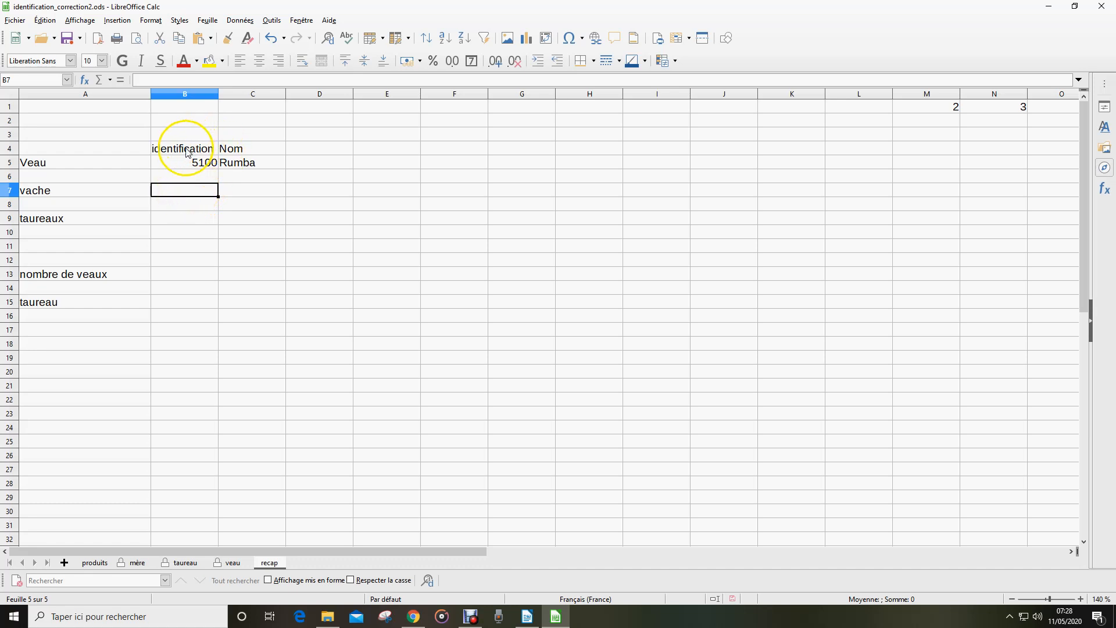
{"action": "left_click", "coordinate": [233, 562]}
{"action": "scroll", "coordinate": [147, 284], "scroll_direction": "up", "scroll_amount": 16}
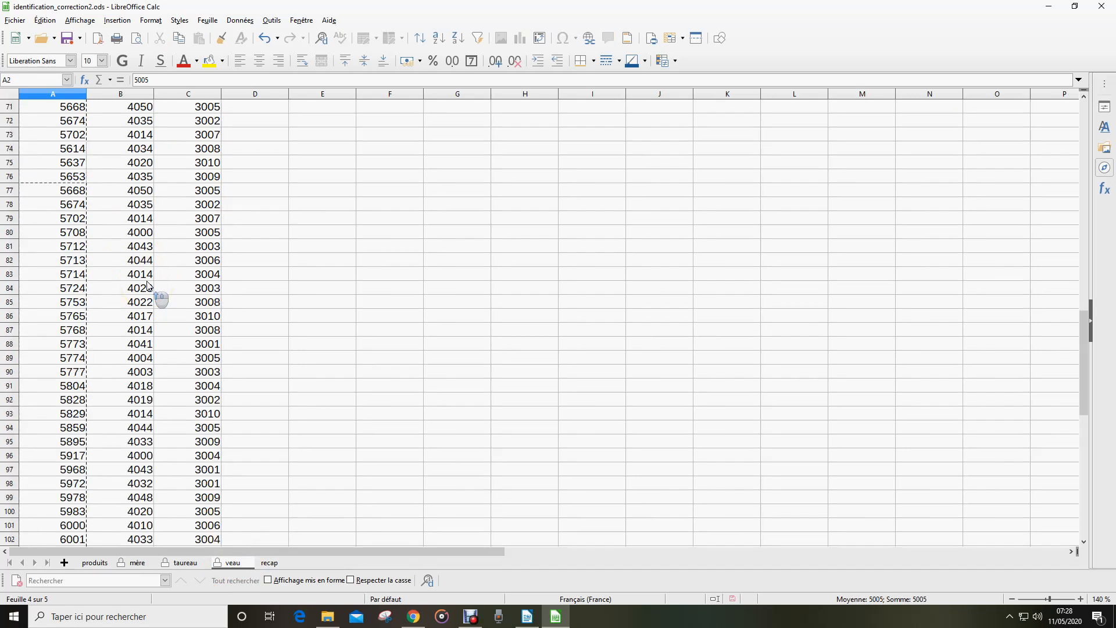
{"action": "left_click_drag", "start_coordinate": [1083, 287], "coordinate": [1076, 116]}
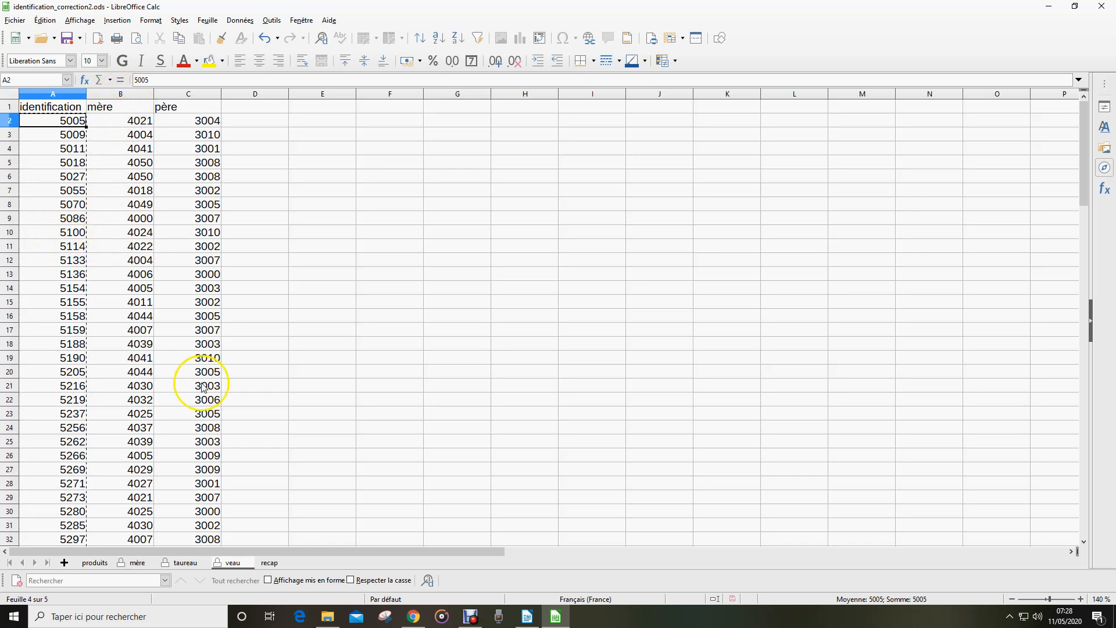
{"action": "left_click", "coordinate": [270, 563]}
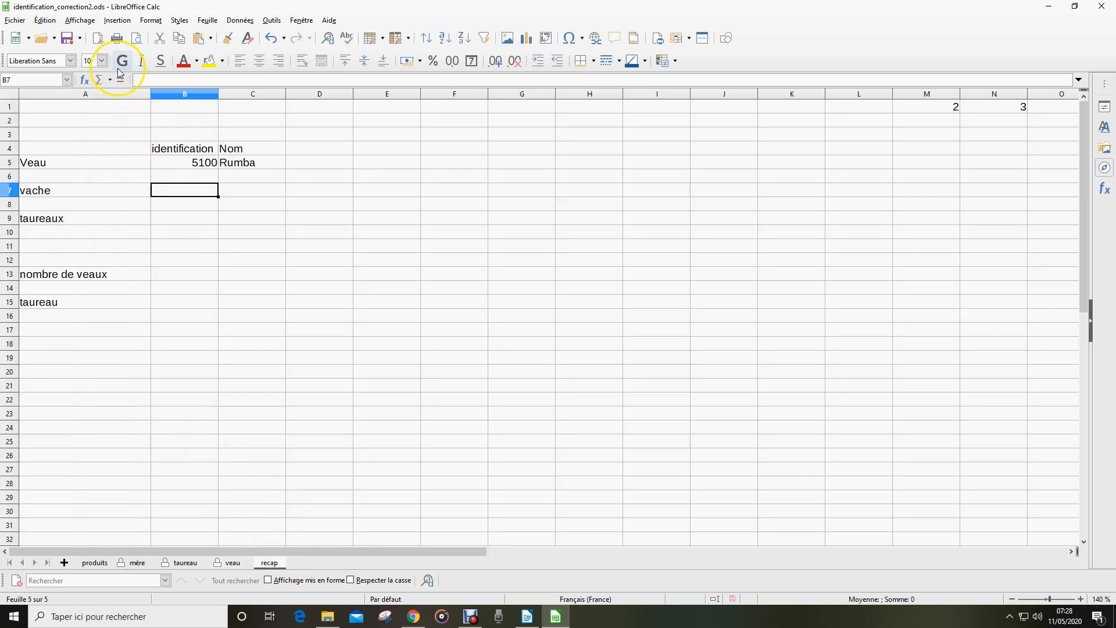
{"action": "left_click", "coordinate": [84, 79]}
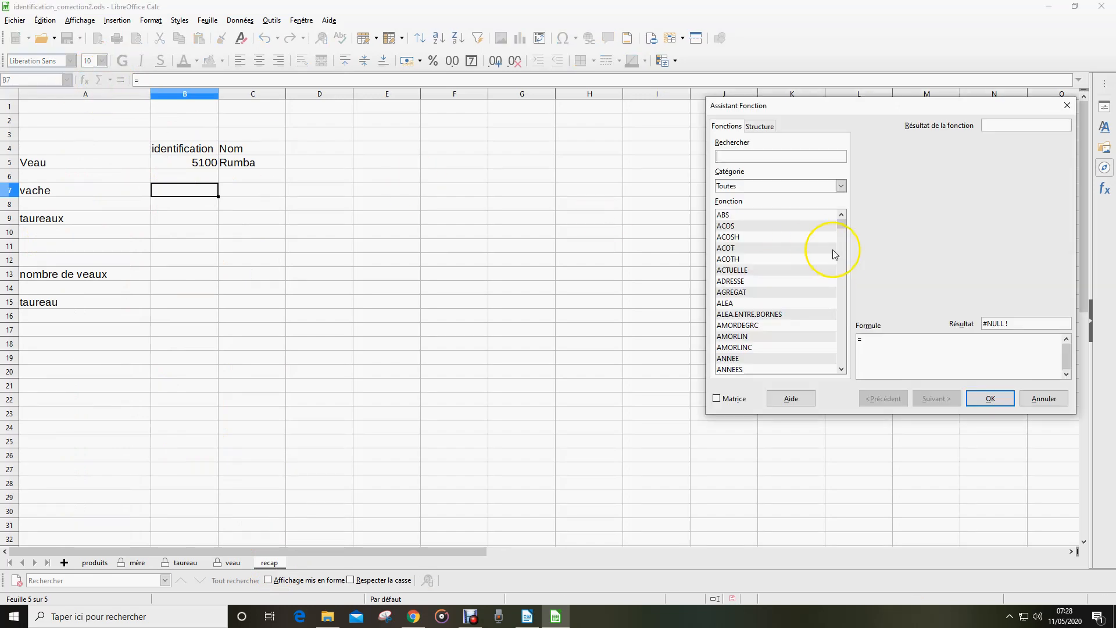
{"action": "type", "text": "recherche"}
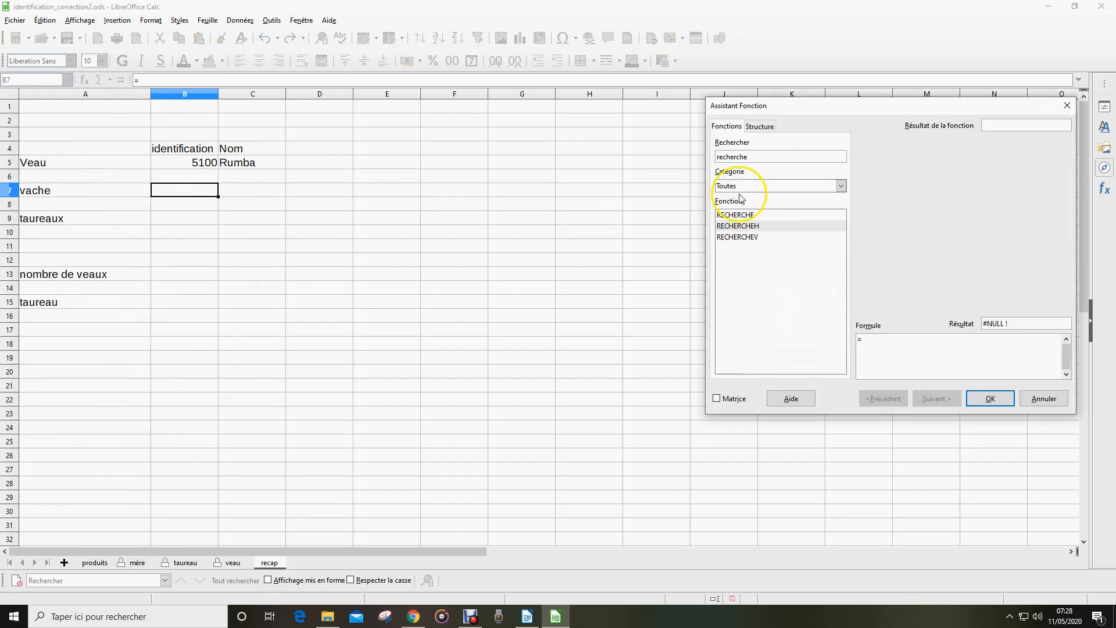
{"action": "left_click", "coordinate": [747, 237]}
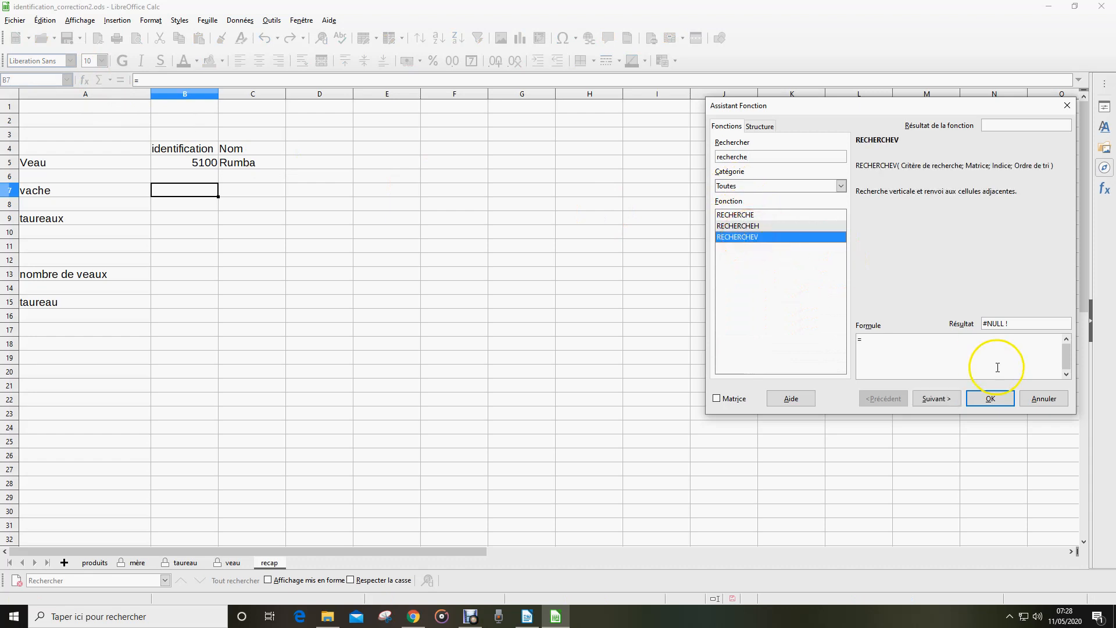
{"action": "left_click", "coordinate": [952, 399]}
Complete the RECHERCHEV with criterion B5, matrix veaux, index 2 and sort order 0, and check its result against the veau sheet.
{"action": "left_click", "coordinate": [200, 168]}
{"action": "left_click", "coordinate": [964, 253]}
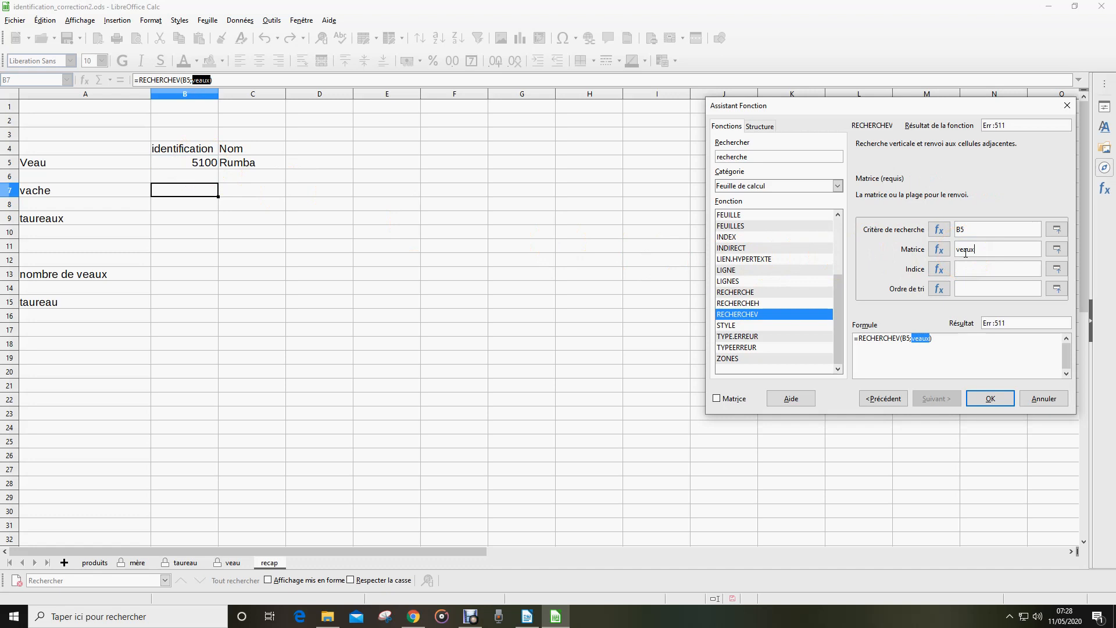
{"action": "left_click", "coordinate": [971, 273]}
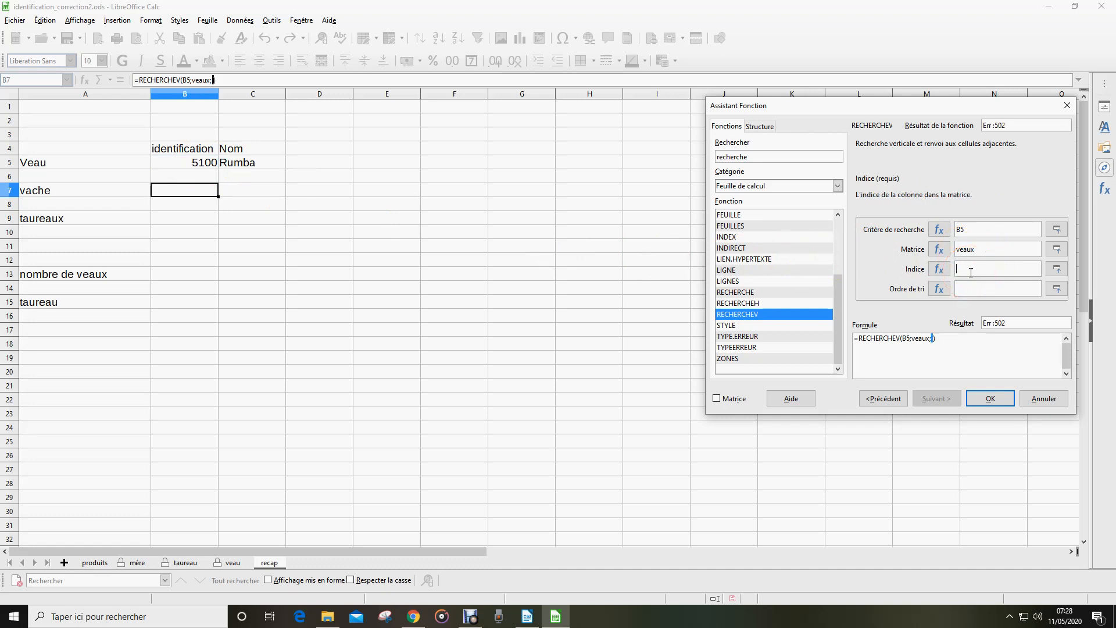
{"action": "left_click", "coordinate": [960, 286]}
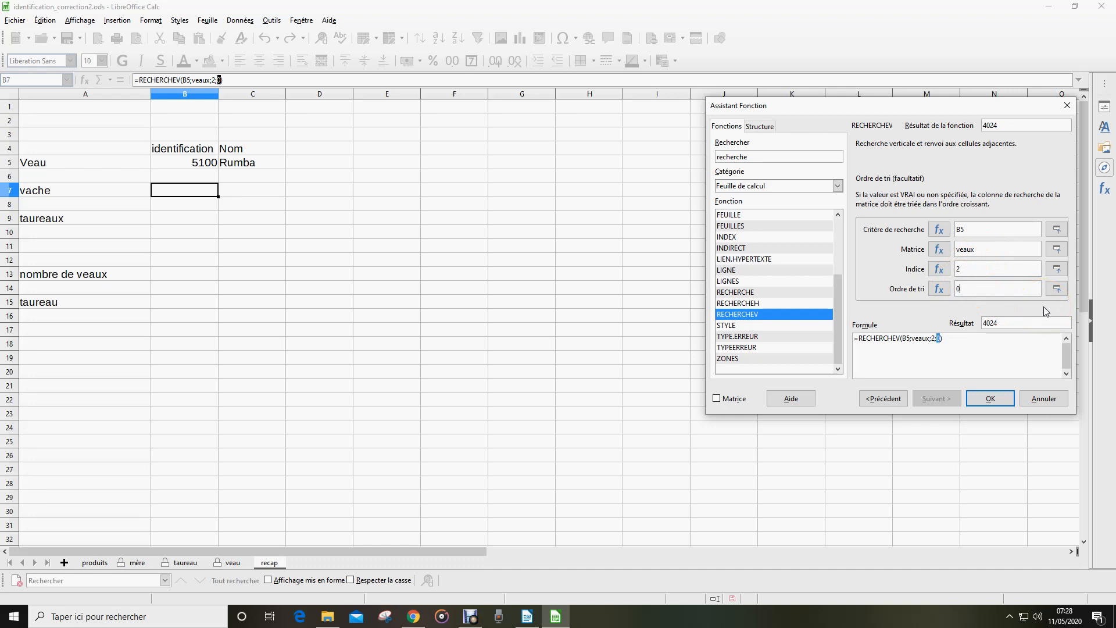
{"action": "key", "text": "Return"}
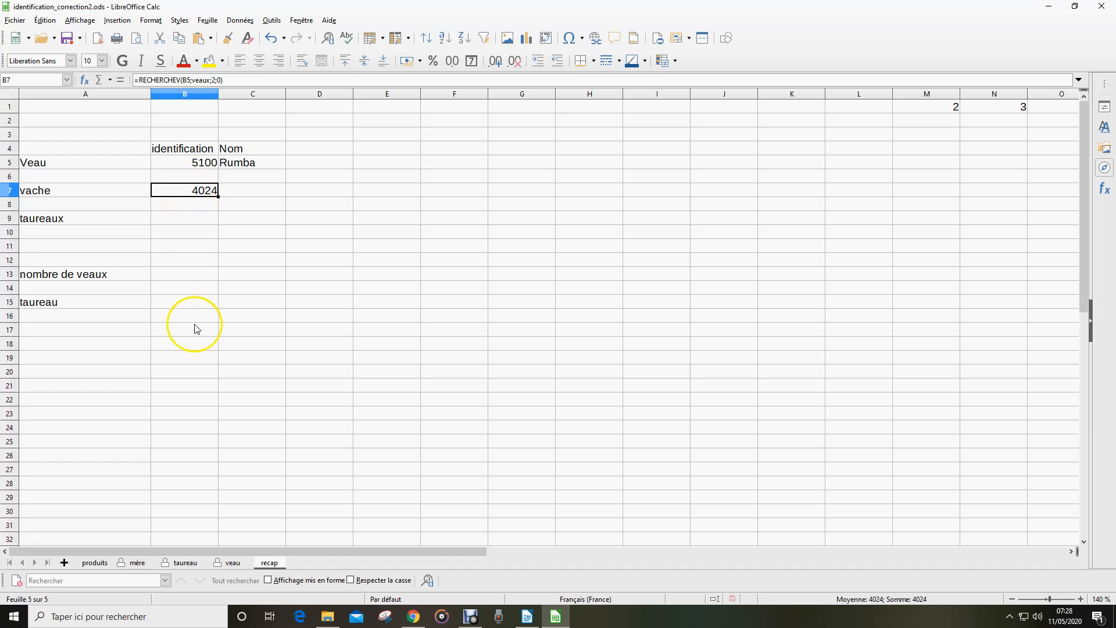
{"action": "left_click", "coordinate": [228, 563]}
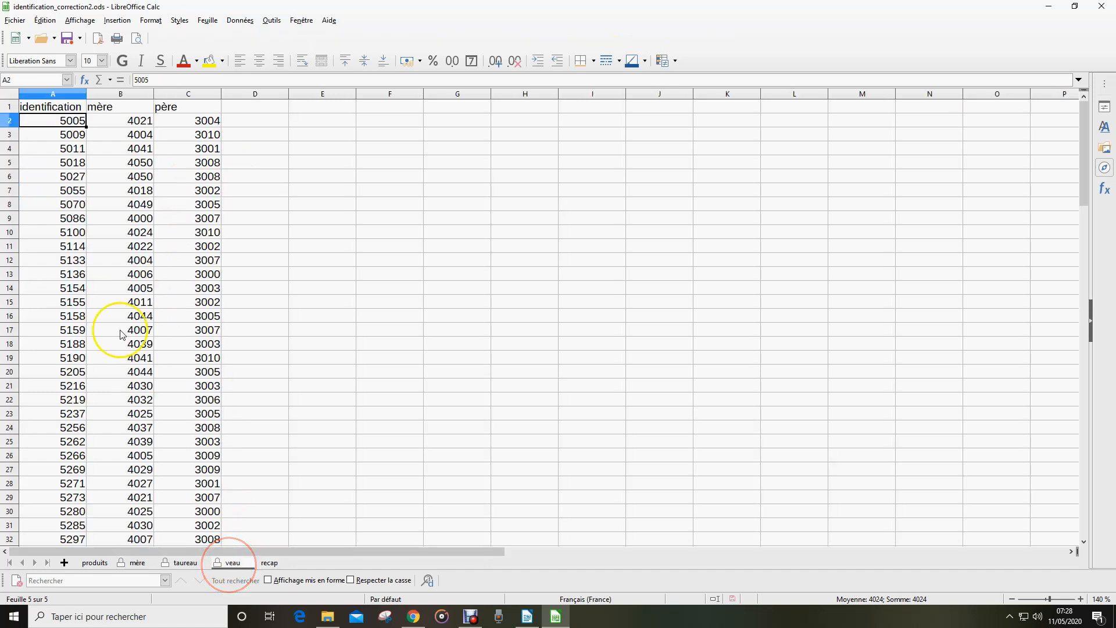
{"action": "left_click", "coordinate": [268, 562]}
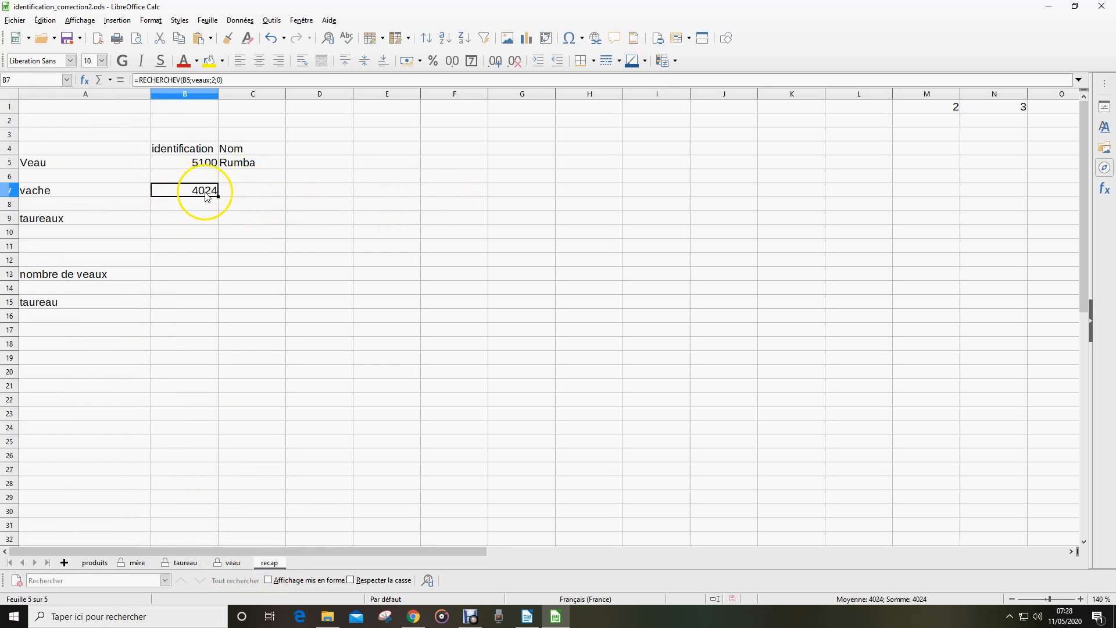
Consult the mère sheet's columns and enter =RECHERCHEV(B7;vaches;2;0) in cell C7 of the recap sheet to retrieve the cow's name.
{"action": "left_click", "coordinate": [136, 563]}
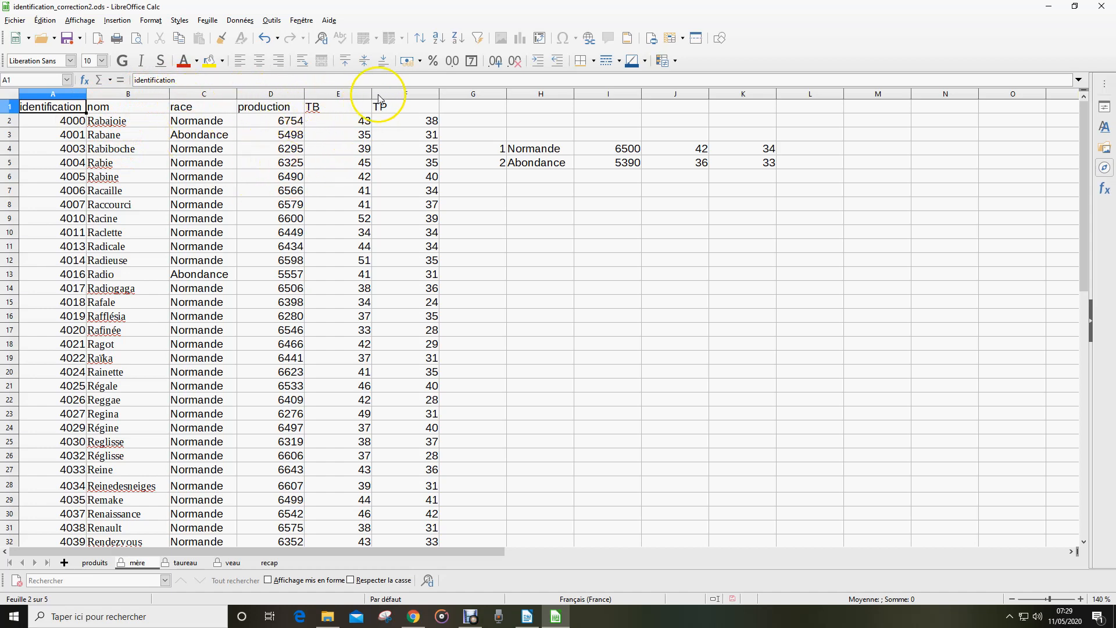
{"action": "left_click", "coordinate": [268, 564]}
{"action": "left_click", "coordinate": [252, 192]}
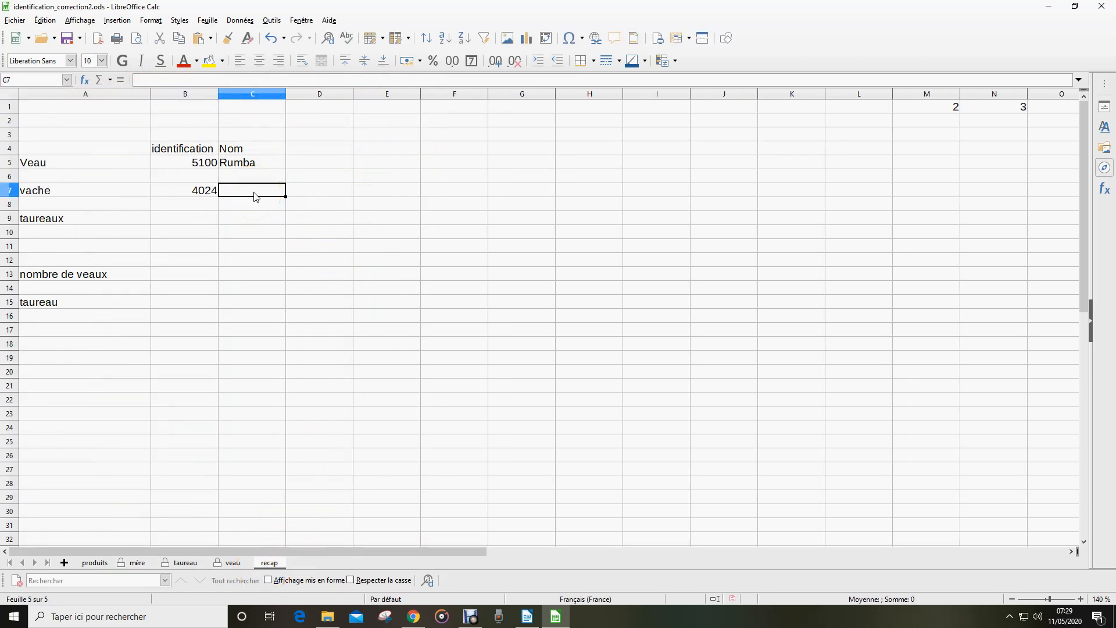
{"action": "type", "text": "=recherchev"}
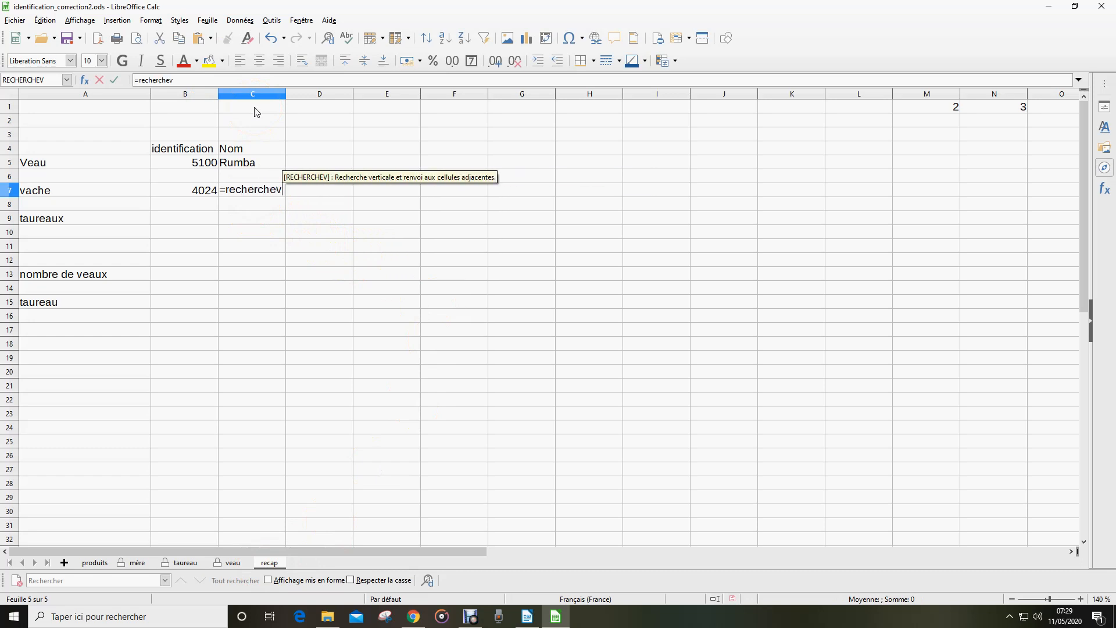
{"action": "type", "text": "("}
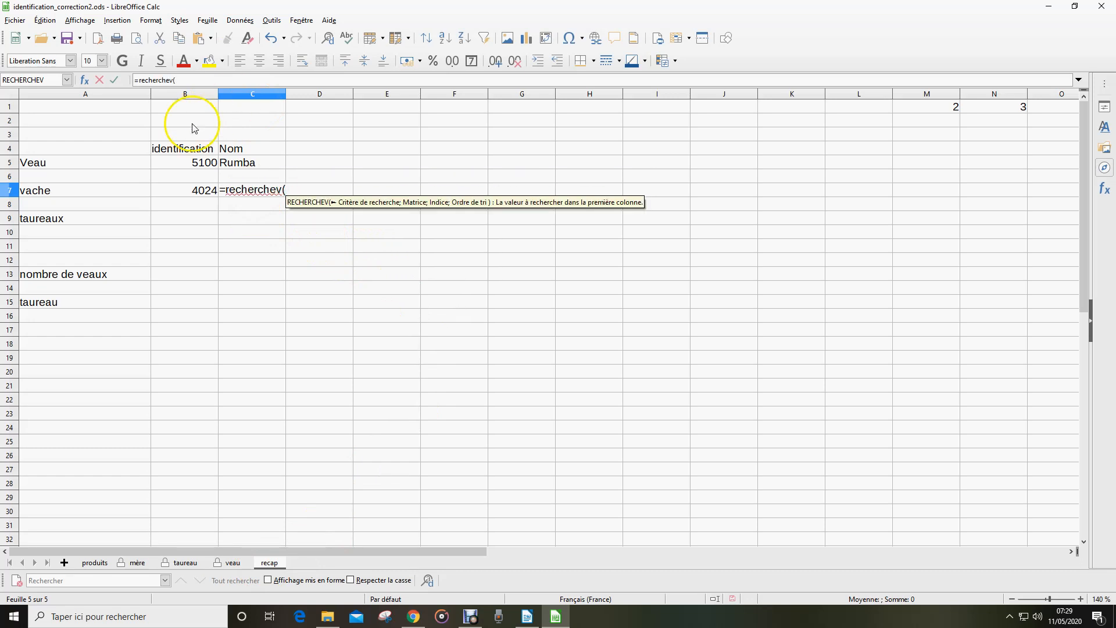
{"action": "left_click", "coordinate": [166, 193]}
{"action": "type", "text": ";"}
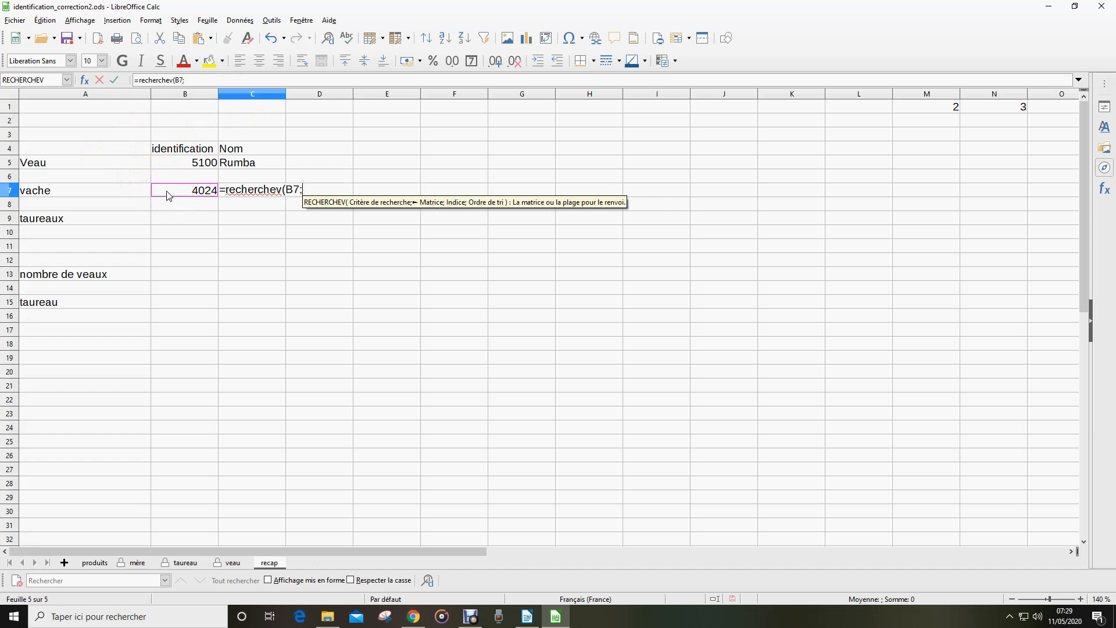
{"action": "type", "text": "vaches"}
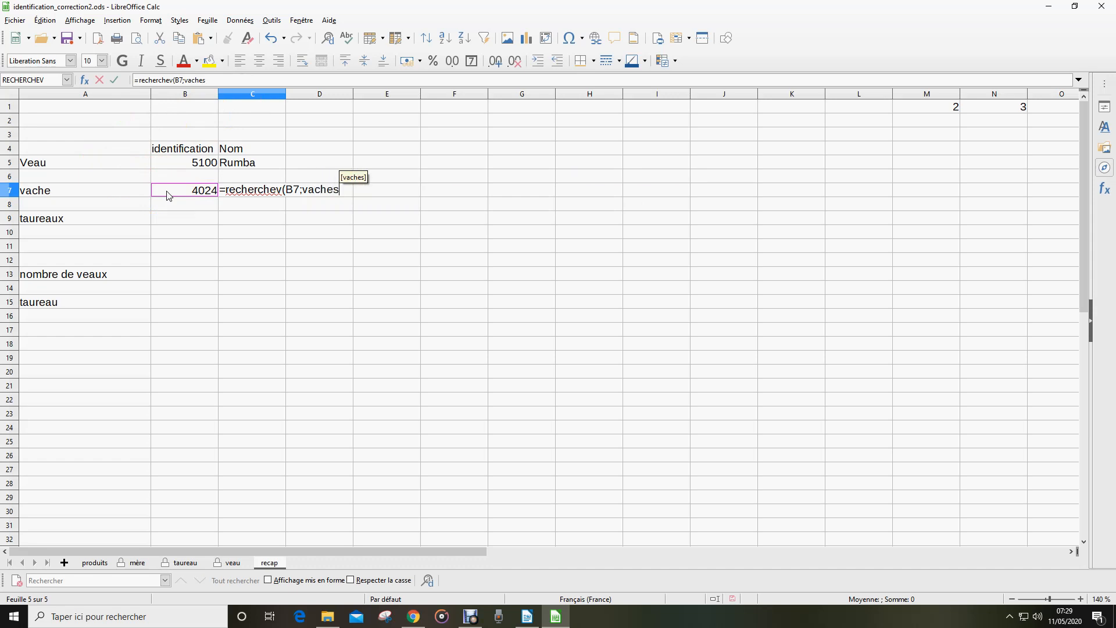
{"action": "type", "text": ";2;0)"}
{"action": "key", "text": "Return"}
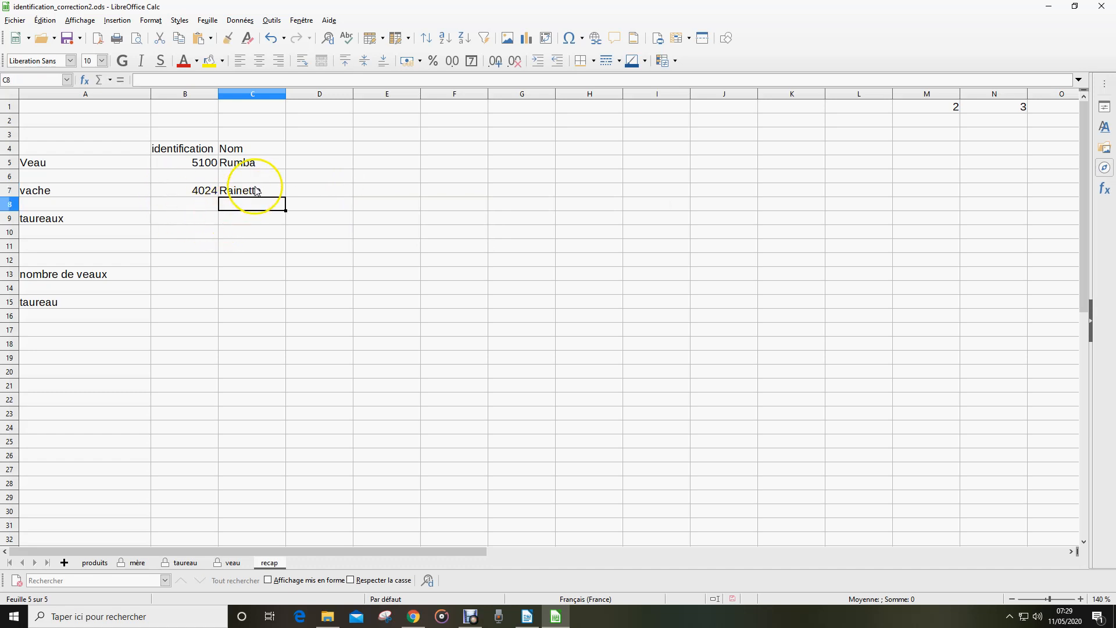
{"action": "left_click", "coordinate": [258, 192]}
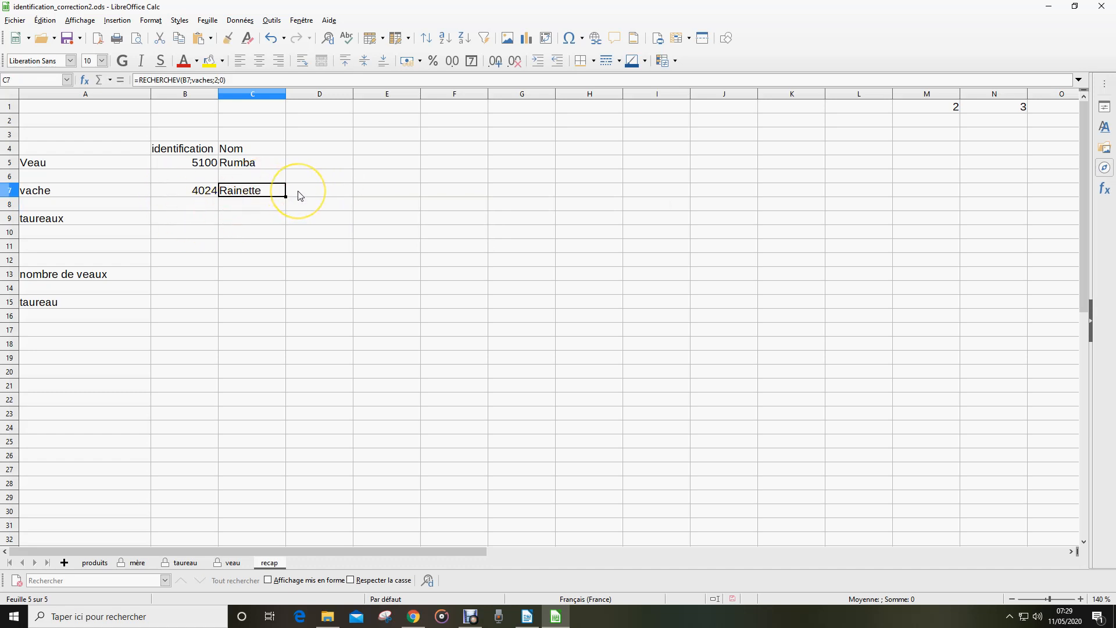
{"action": "left_click", "coordinate": [298, 194]}
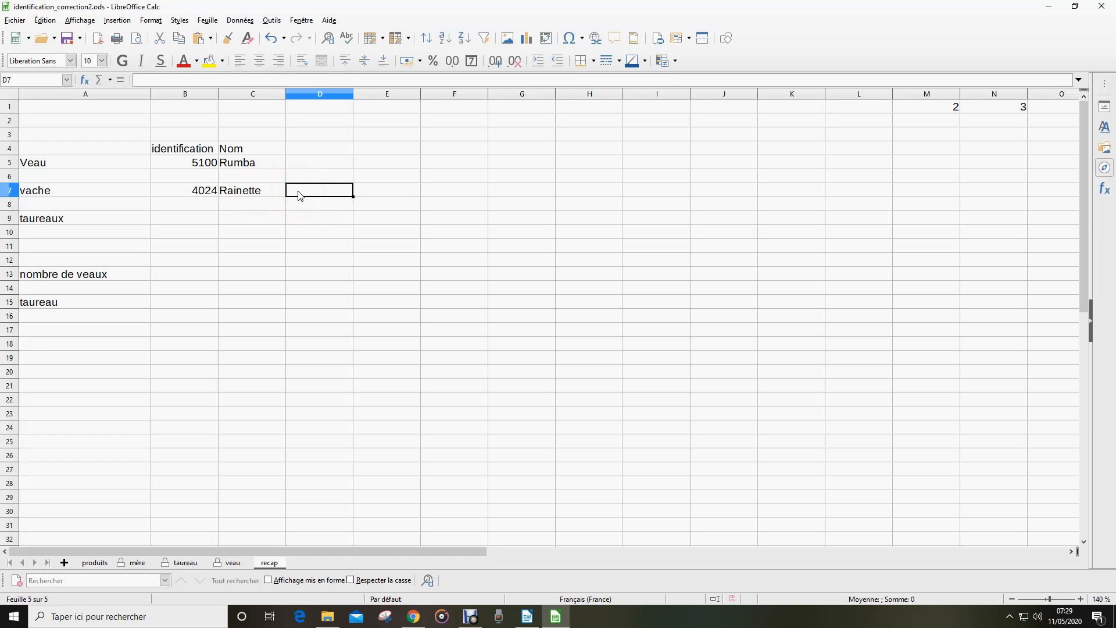
{"action": "left_click", "coordinate": [371, 195]}
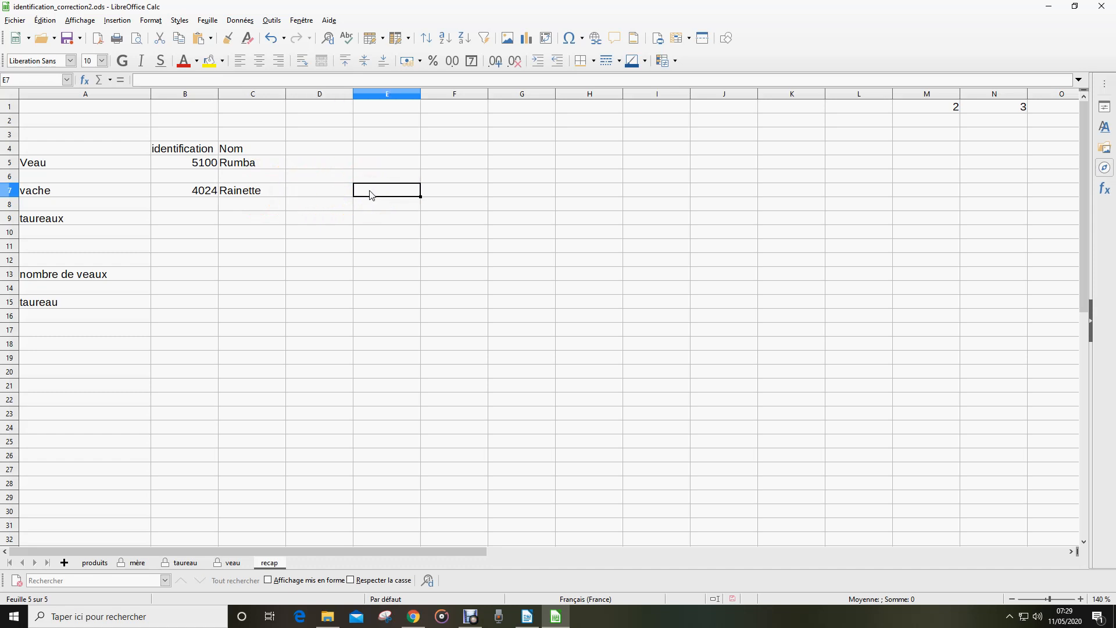
{"action": "left_click", "coordinate": [433, 192]}
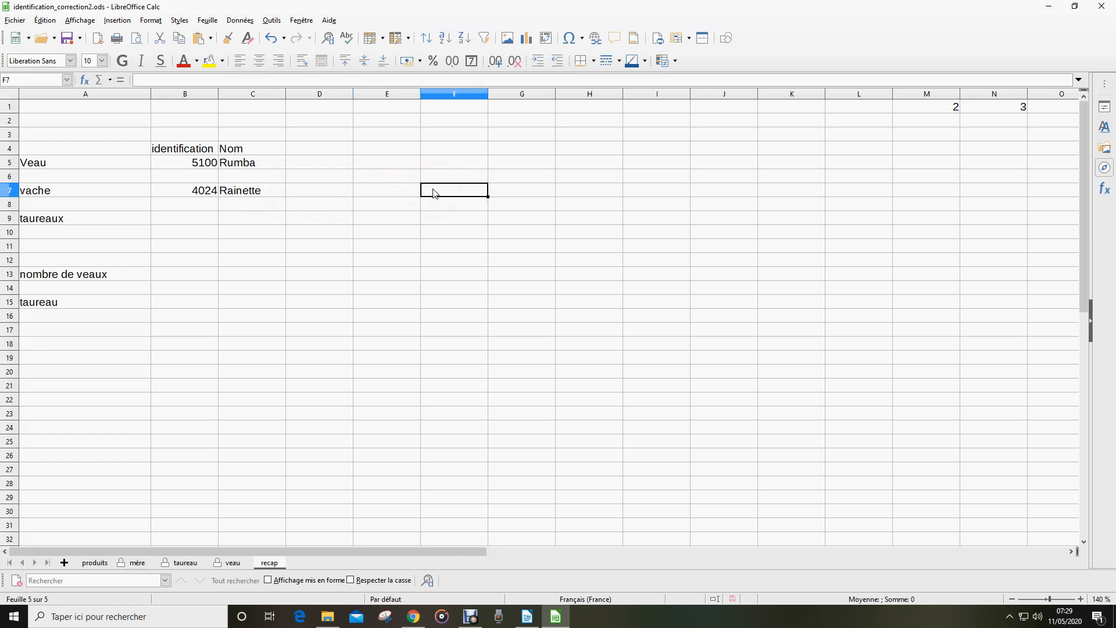
{"action": "left_click", "coordinate": [512, 193]}
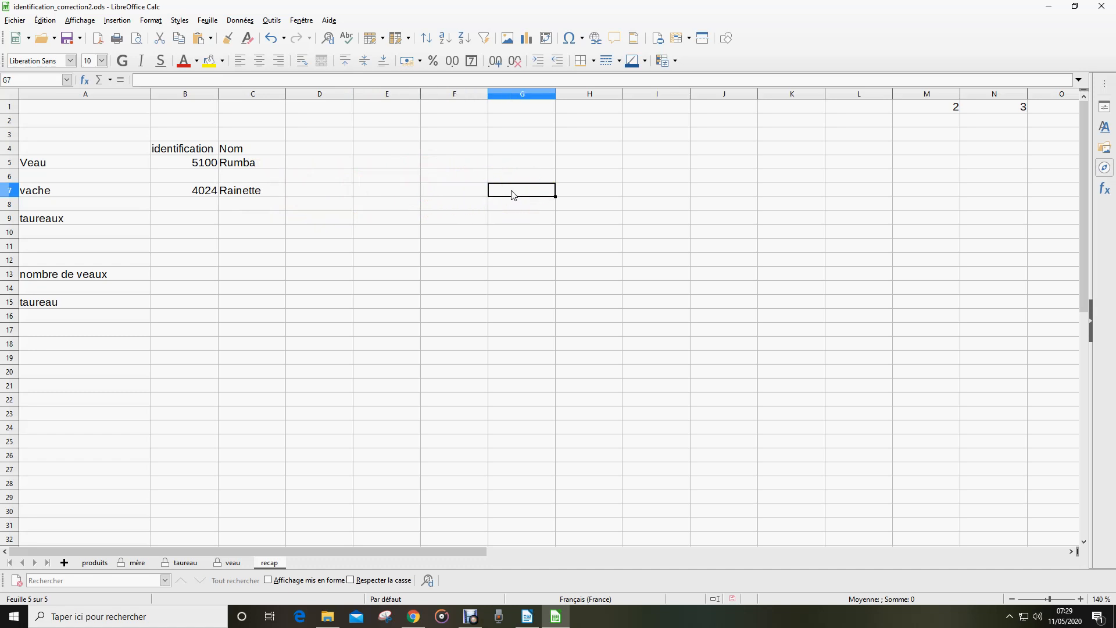
{"action": "left_click", "coordinate": [266, 194]}
{"action": "left_click", "coordinate": [343, 194]}
{"action": "left_click", "coordinate": [381, 194]}
{"action": "left_click", "coordinate": [443, 194]}
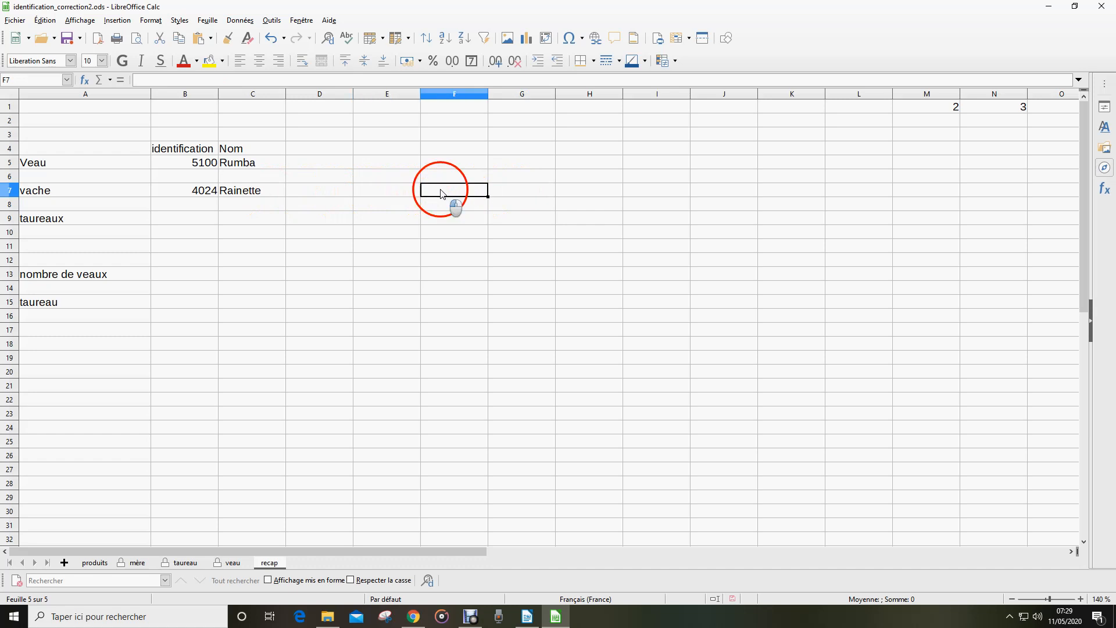
{"action": "left_click", "coordinate": [526, 192]}
Replace the column index in the cow name RECHERCHEV in cell C7 with a reference to cell M1.
{"action": "left_click", "coordinate": [473, 549]}
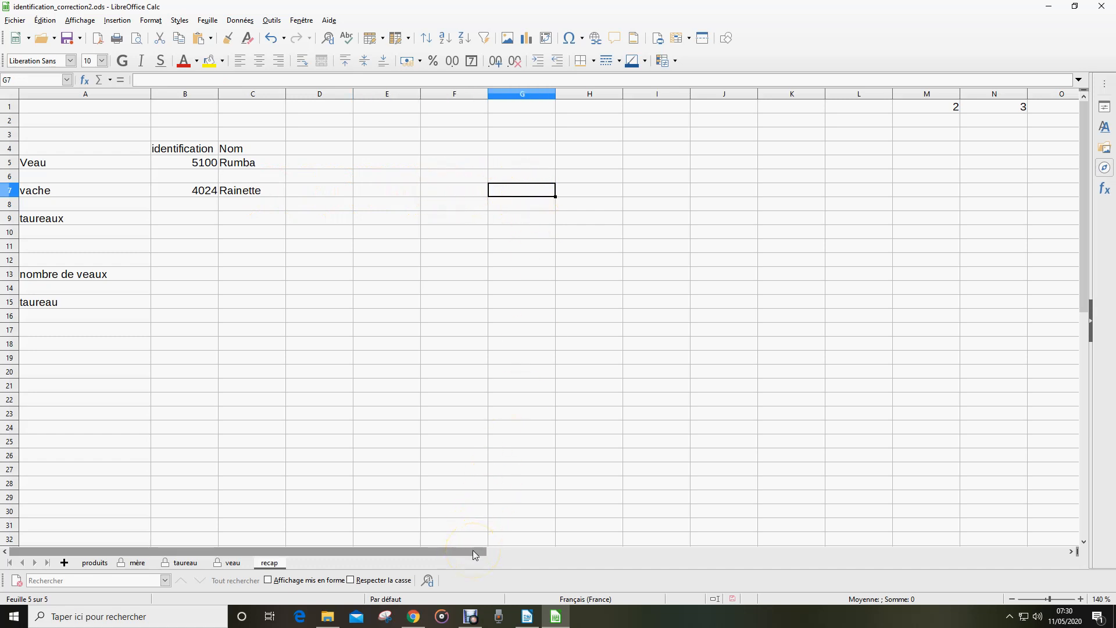
{"action": "left_click_drag", "start_coordinate": [473, 550], "coordinate": [546, 545]}
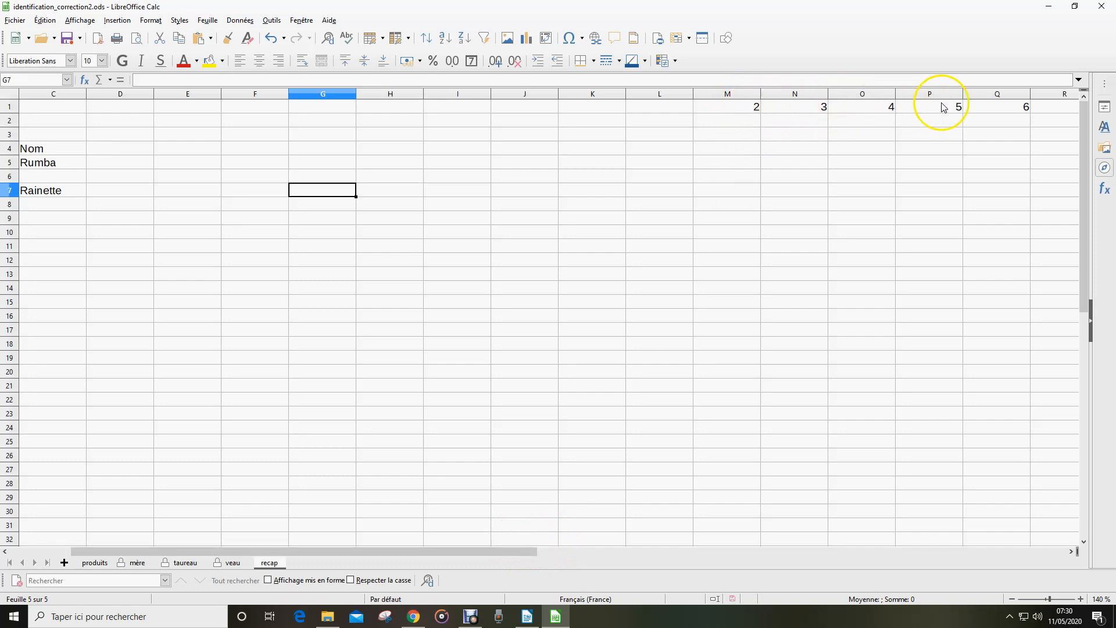
{"action": "left_click", "coordinate": [64, 196]}
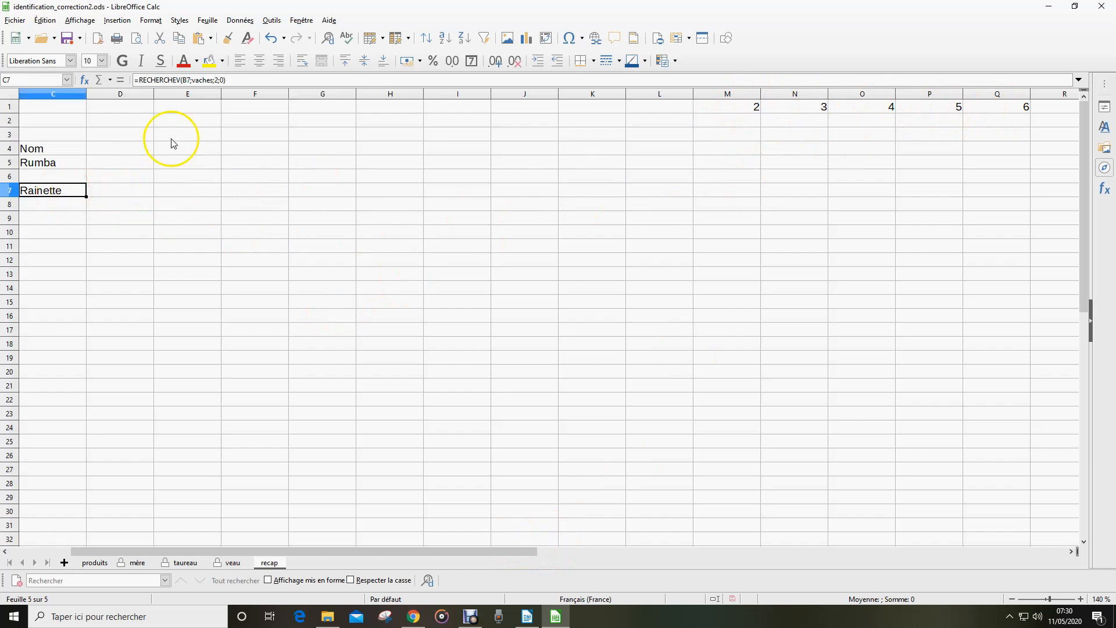
{"action": "left_click", "coordinate": [240, 82]}
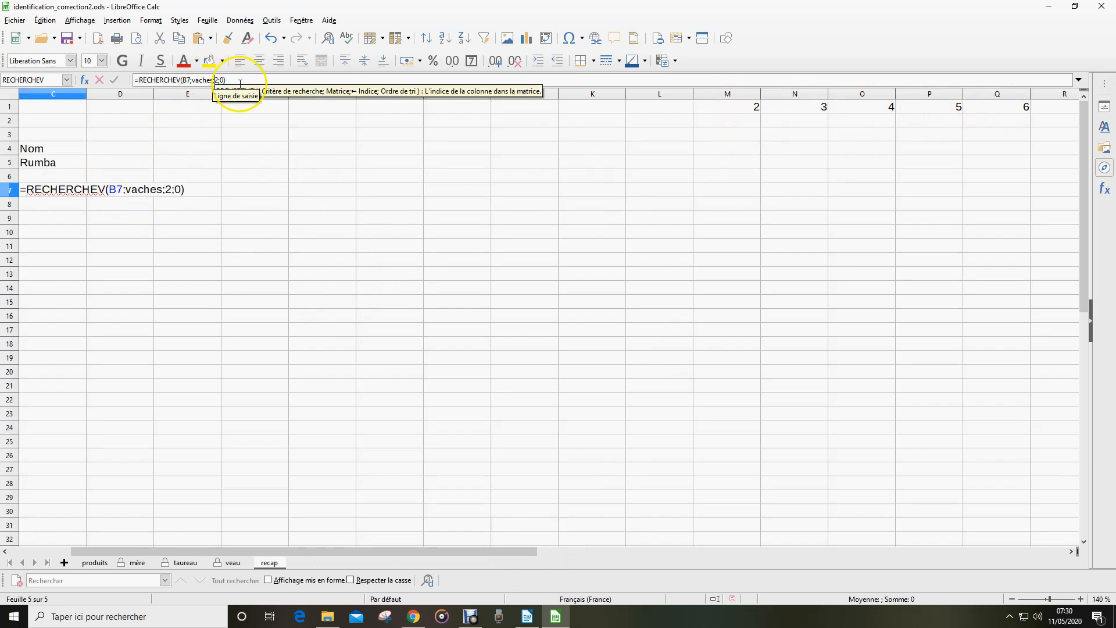
{"action": "key", "text": "BackSpace"}
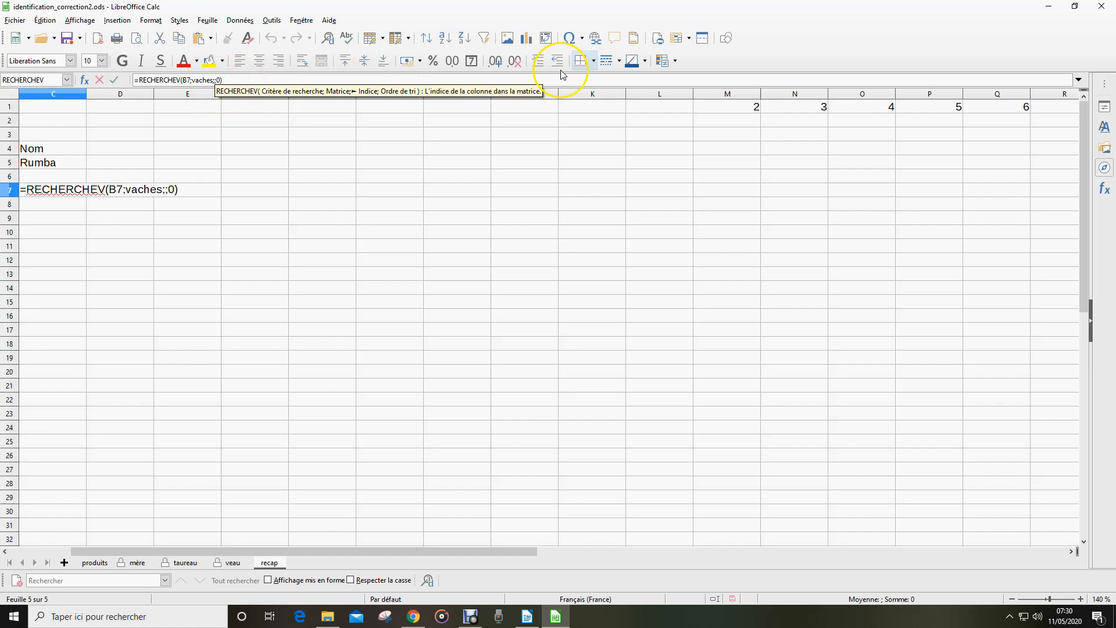
{"action": "left_click", "coordinate": [725, 108]}
{"action": "key", "text": "Return"}
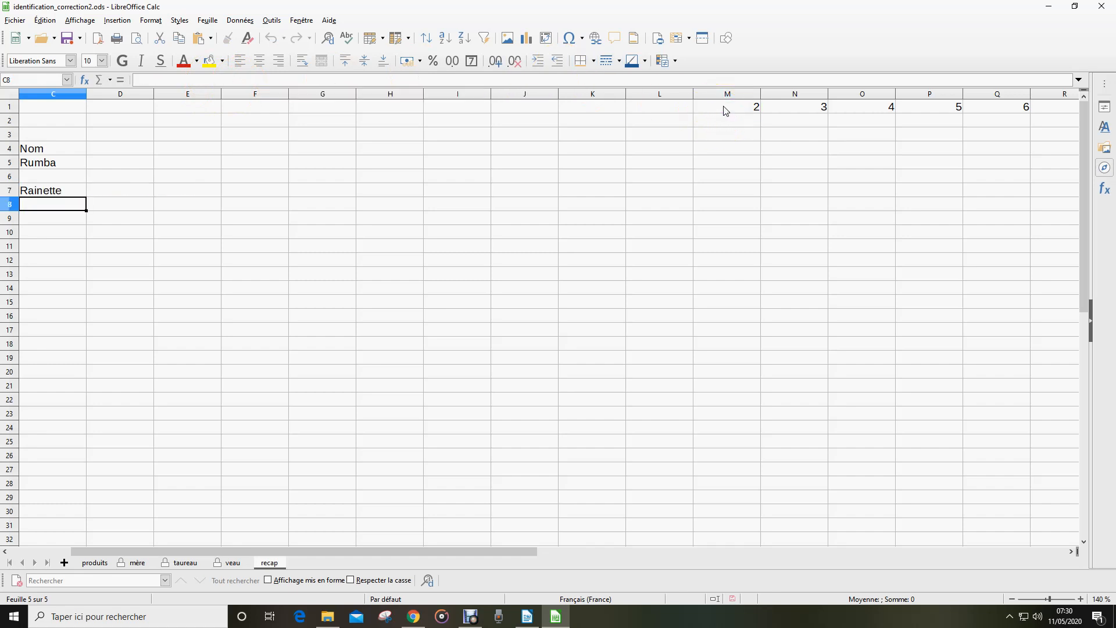
Lock the search criterion's column in cell C7 by changing B7 to $B7 in the RECHERCHEV formula.
{"action": "left_click", "coordinate": [58, 190]}
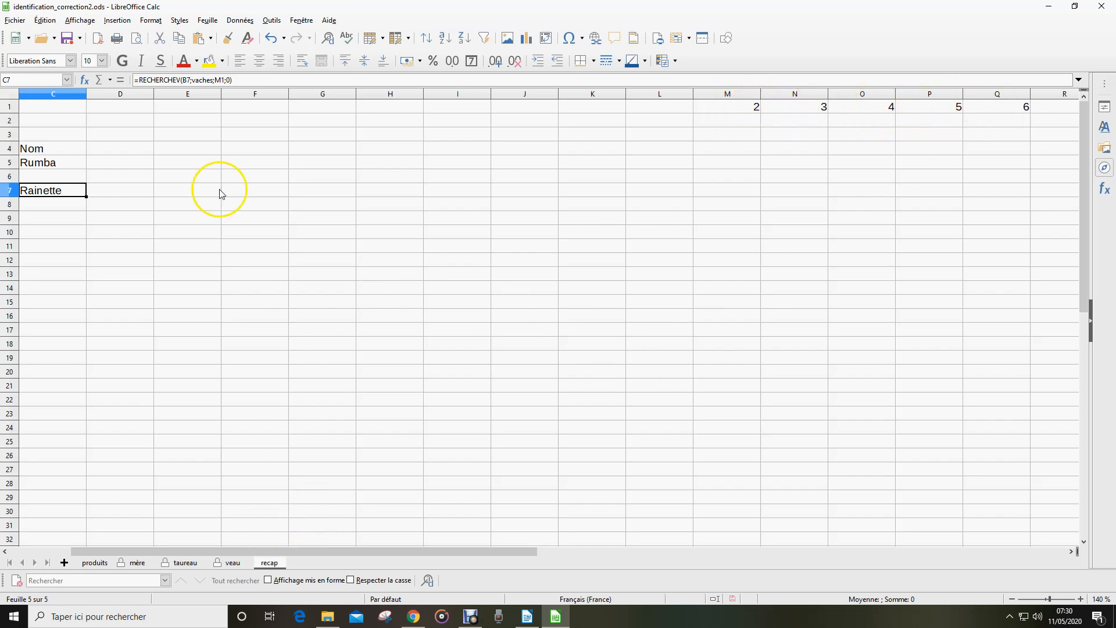
{"action": "left_click", "coordinate": [369, 557]}
{"action": "left_click_drag", "start_coordinate": [369, 557], "coordinate": [308, 556]}
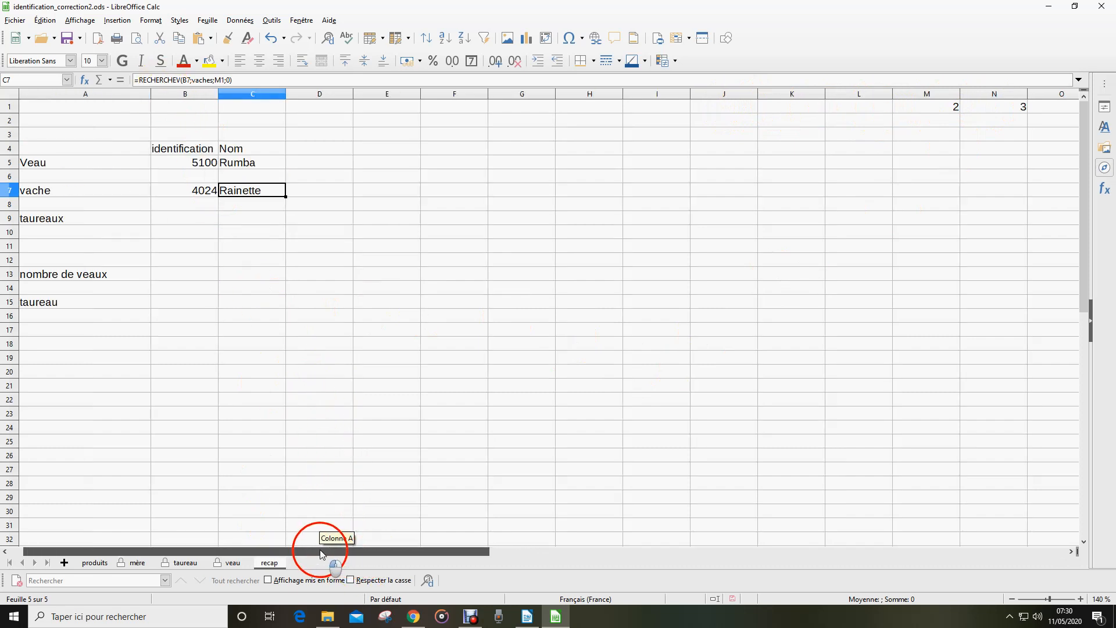
{"action": "left_click", "coordinate": [184, 80]}
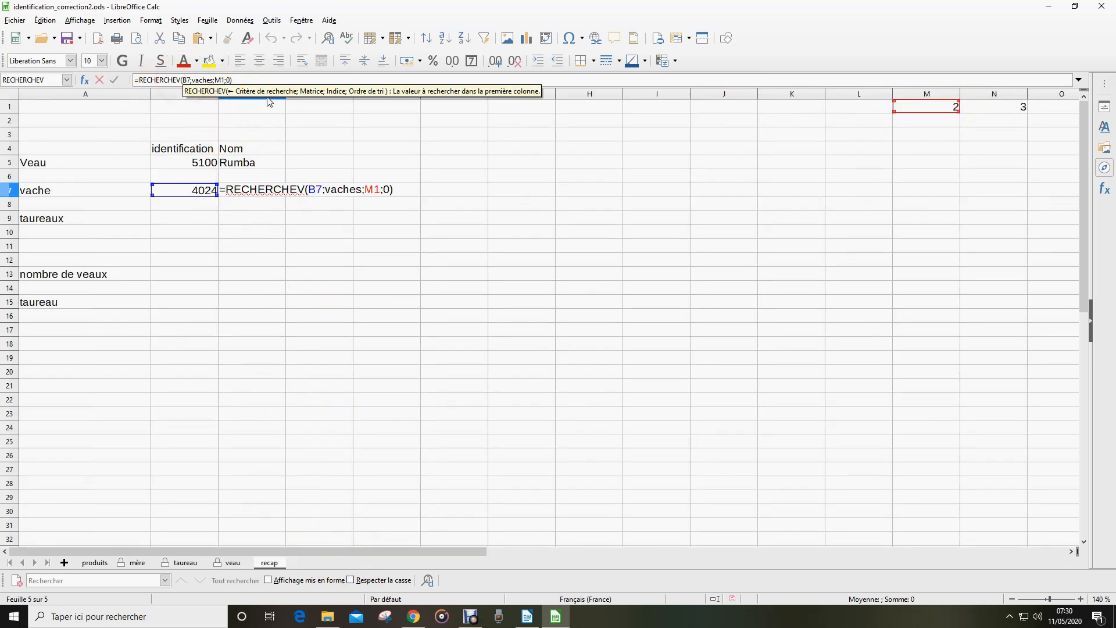
{"action": "type", "text": "$"}
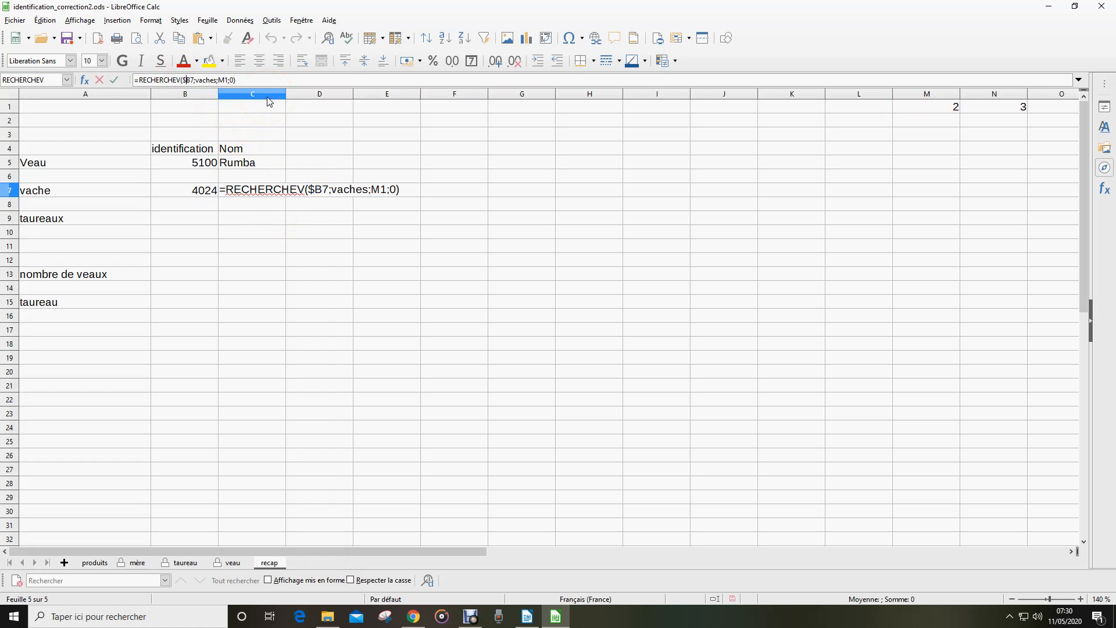
{"action": "key", "text": "Return"}
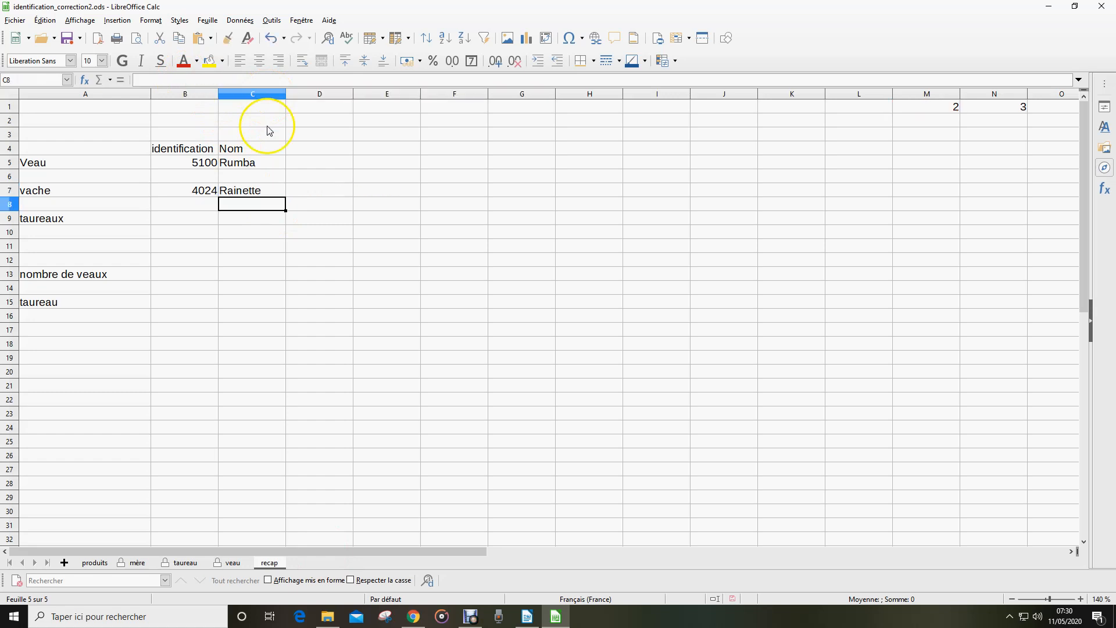
Fill the RECHERCHEV formula from C7 across to G7 and check the formula in each filled cell.
{"action": "left_click", "coordinate": [269, 190]}
{"action": "left_click_drag", "start_coordinate": [285, 196], "coordinate": [548, 195]}
{"action": "left_click", "coordinate": [414, 232]}
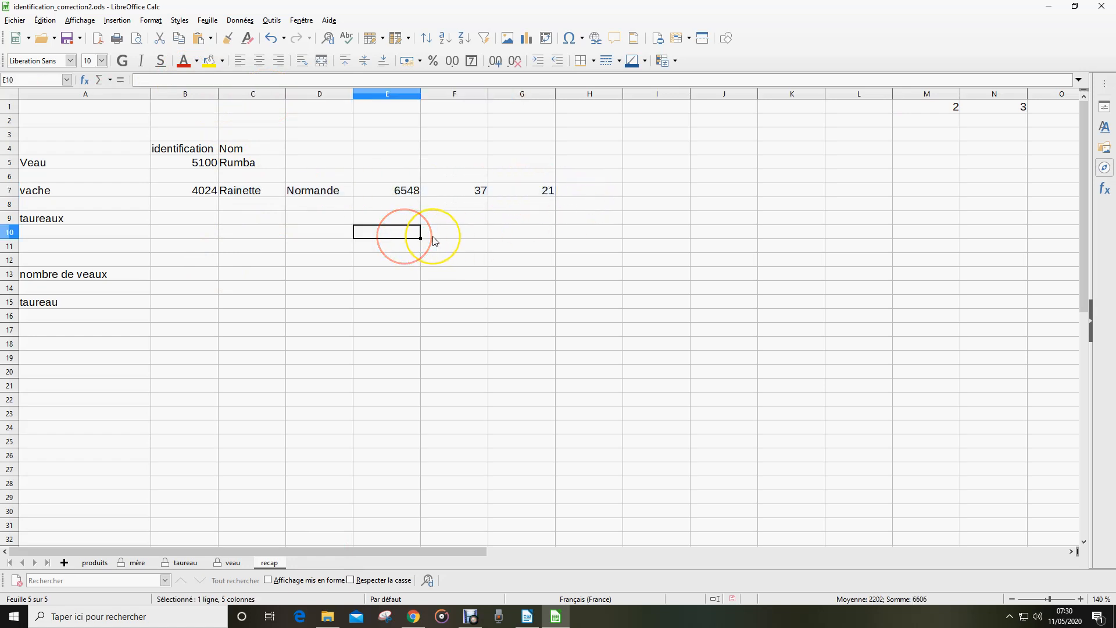
{"action": "left_click", "coordinate": [273, 192]}
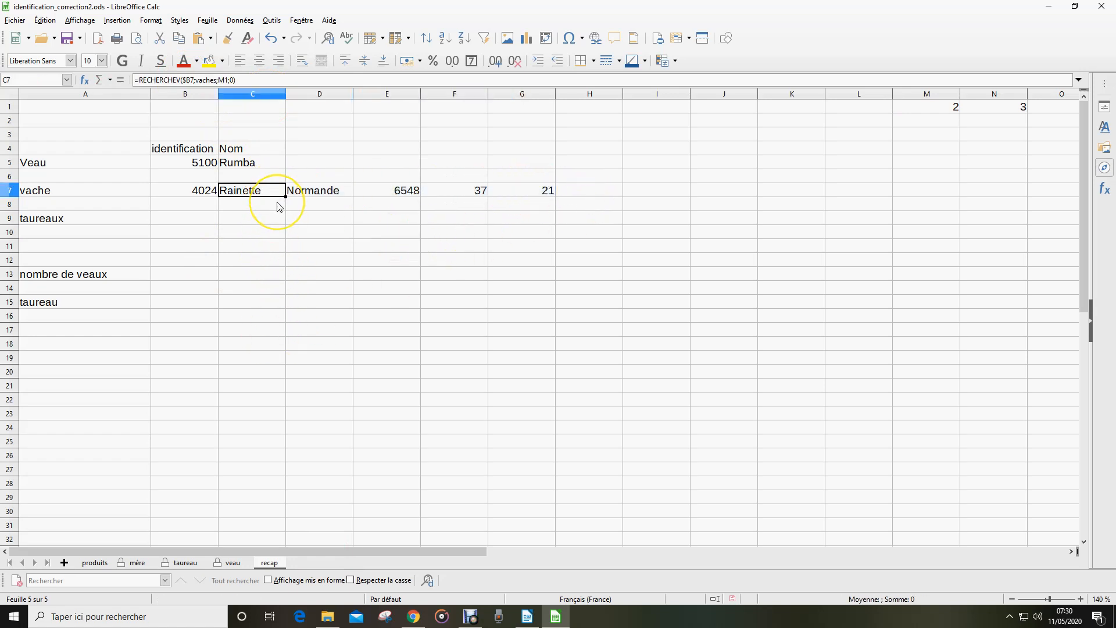
{"action": "left_click", "coordinate": [316, 191]}
{"action": "left_click", "coordinate": [379, 188]}
{"action": "left_click", "coordinate": [468, 194]}
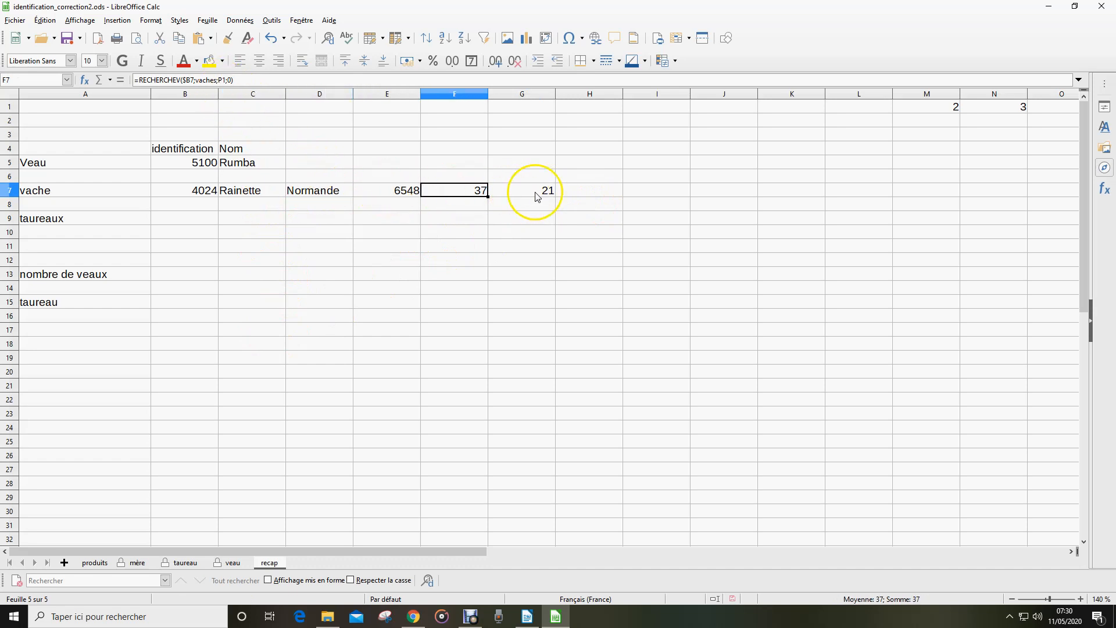
{"action": "left_click", "coordinate": [522, 193]}
Enter =RECHERCHEV(B5;veaux;3;0) in cell B9 to retrieve the bull's identification number for the selected calf.
{"action": "left_click", "coordinate": [175, 224]}
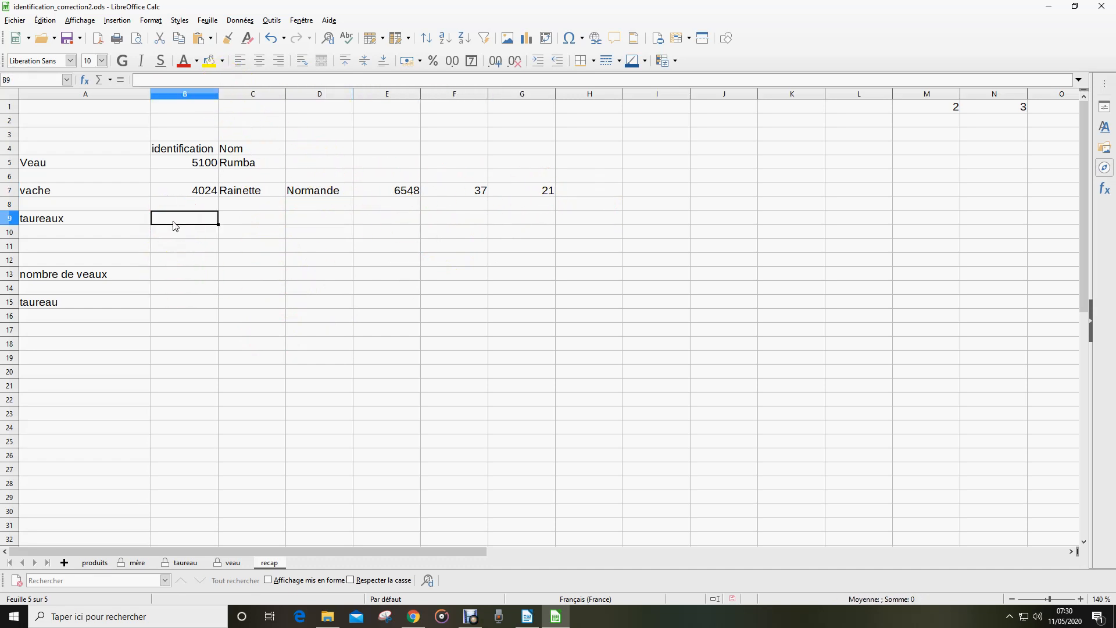
{"action": "type", "text": "=recherchev("}
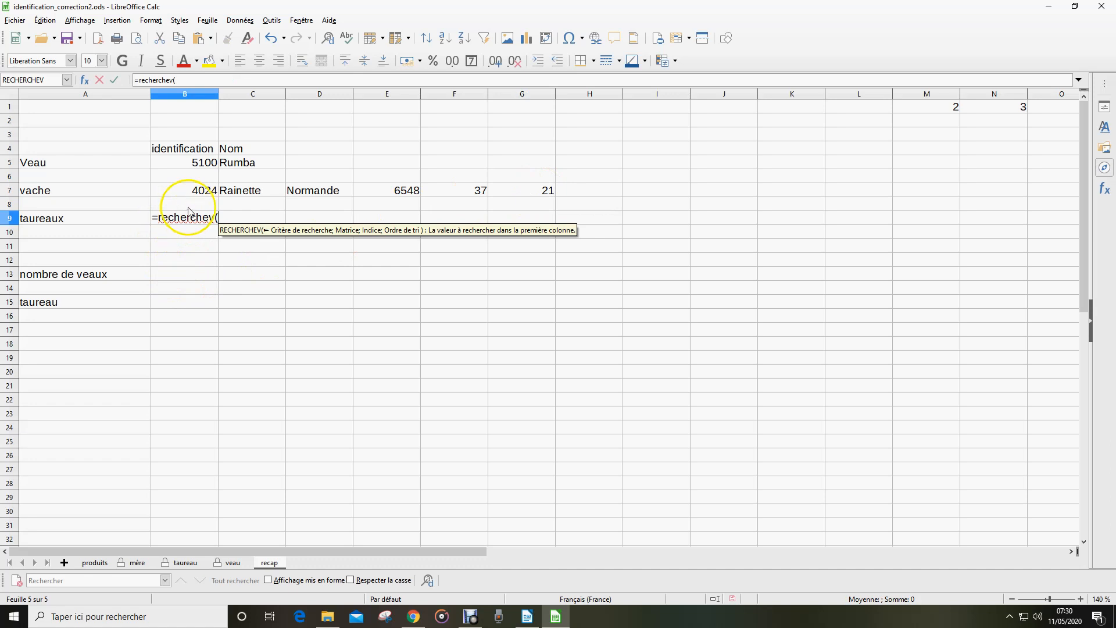
{"action": "left_click", "coordinate": [201, 163]}
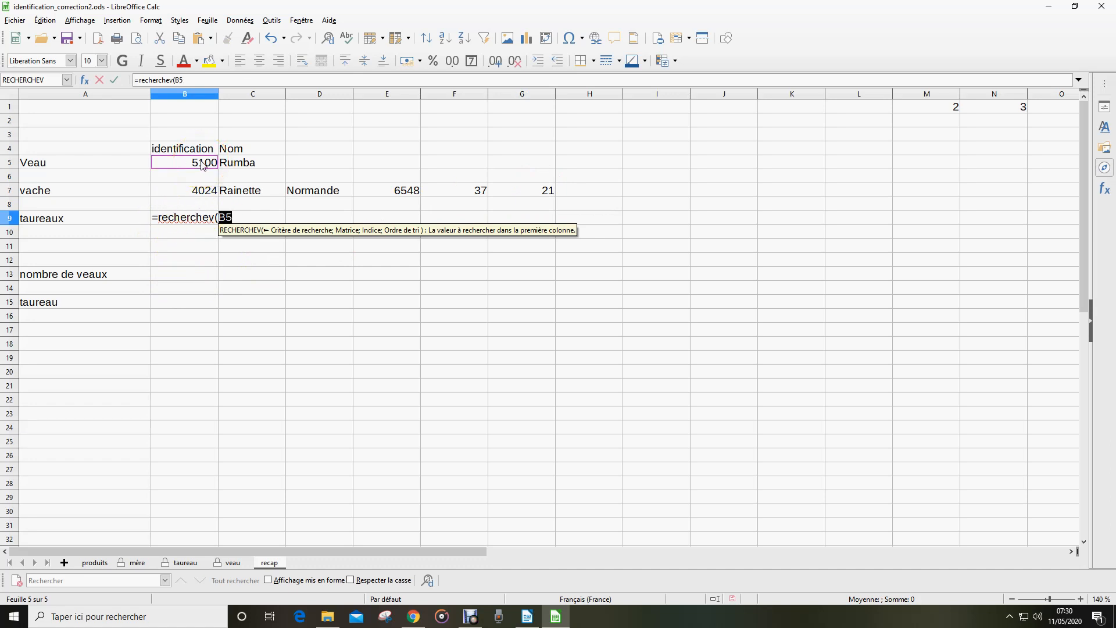
{"action": "type", "text": ";"}
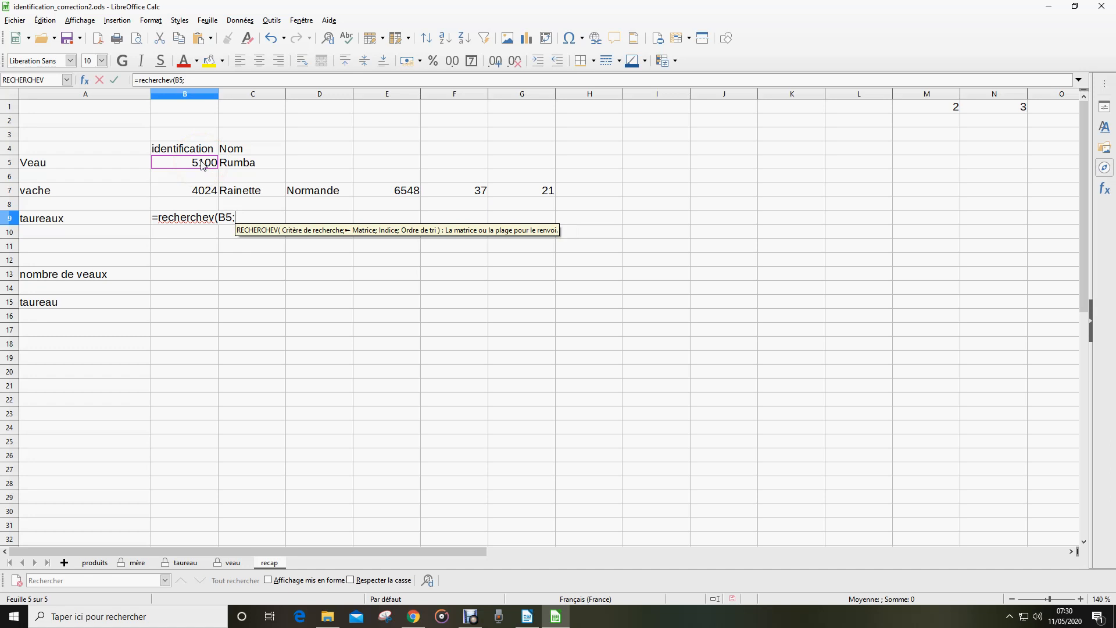
{"action": "type", "text": "ve"}
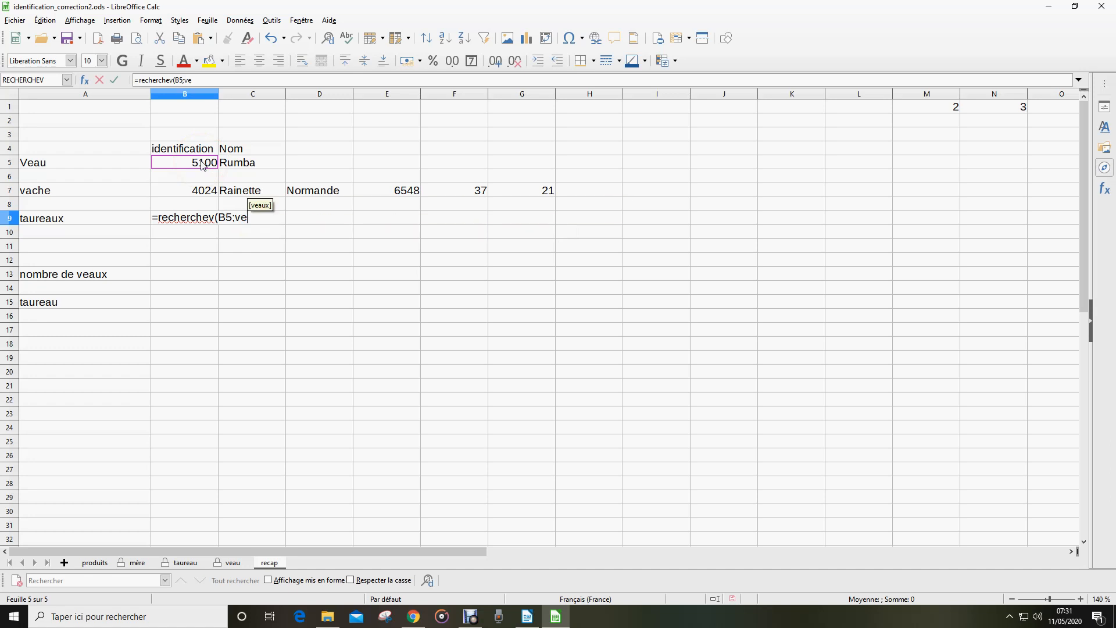
{"action": "type", "text": "aux"}
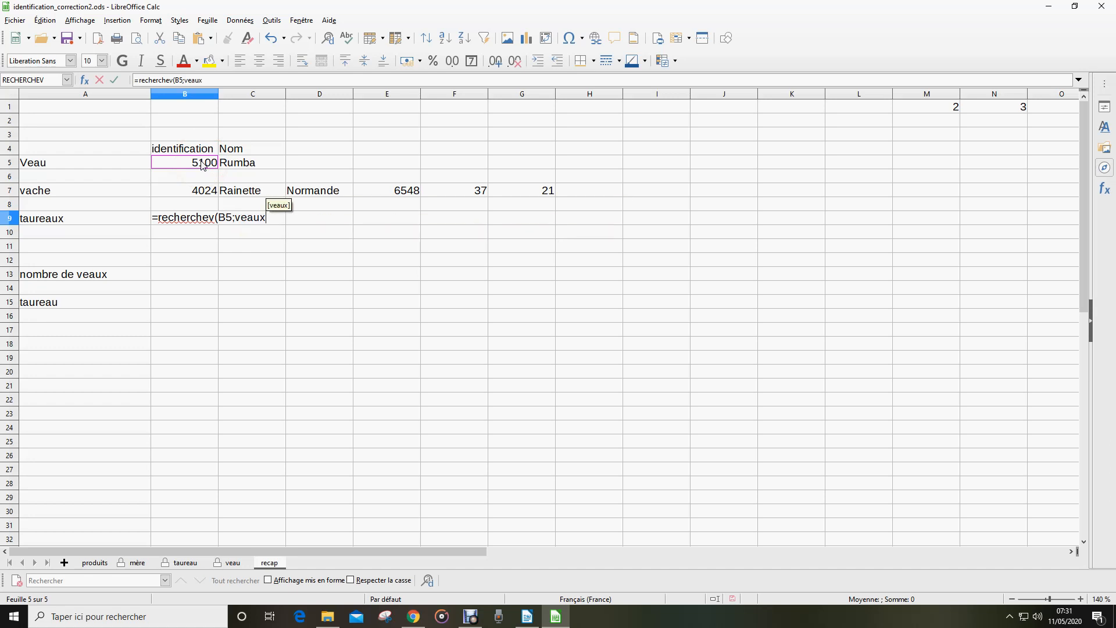
{"action": "type", "text": ";"}
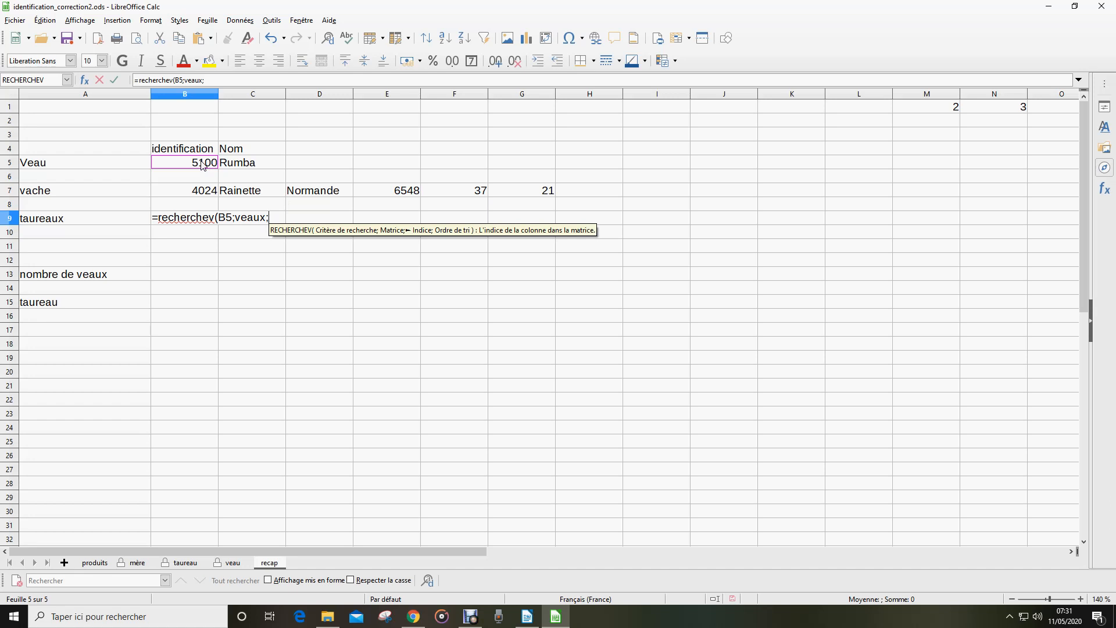
{"action": "type", "text": "3;0"}
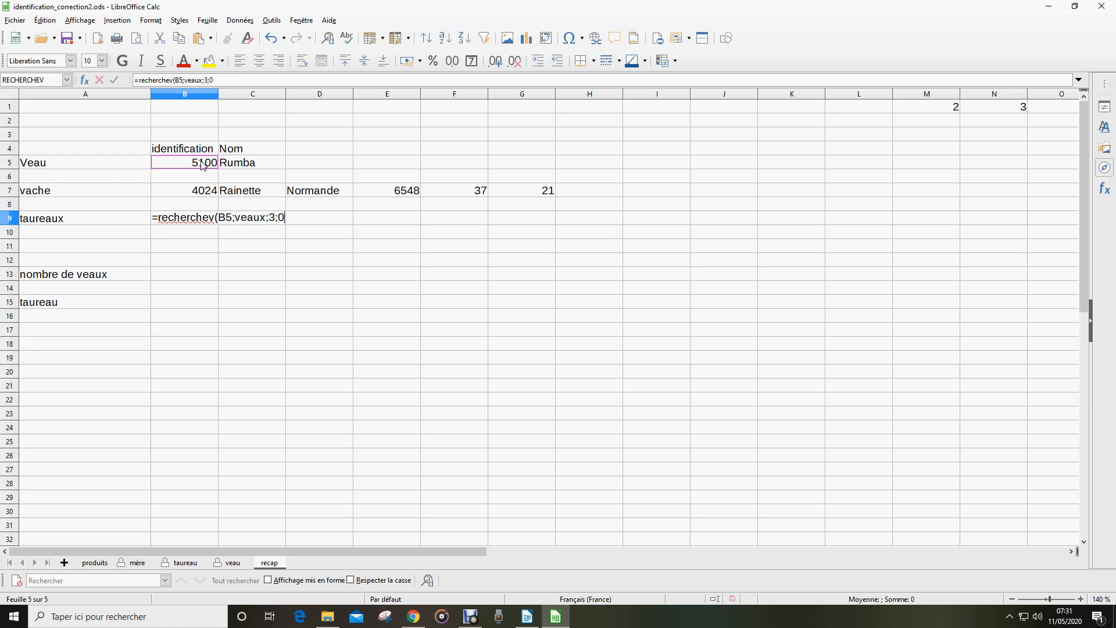
{"action": "key", "text": "Return"}
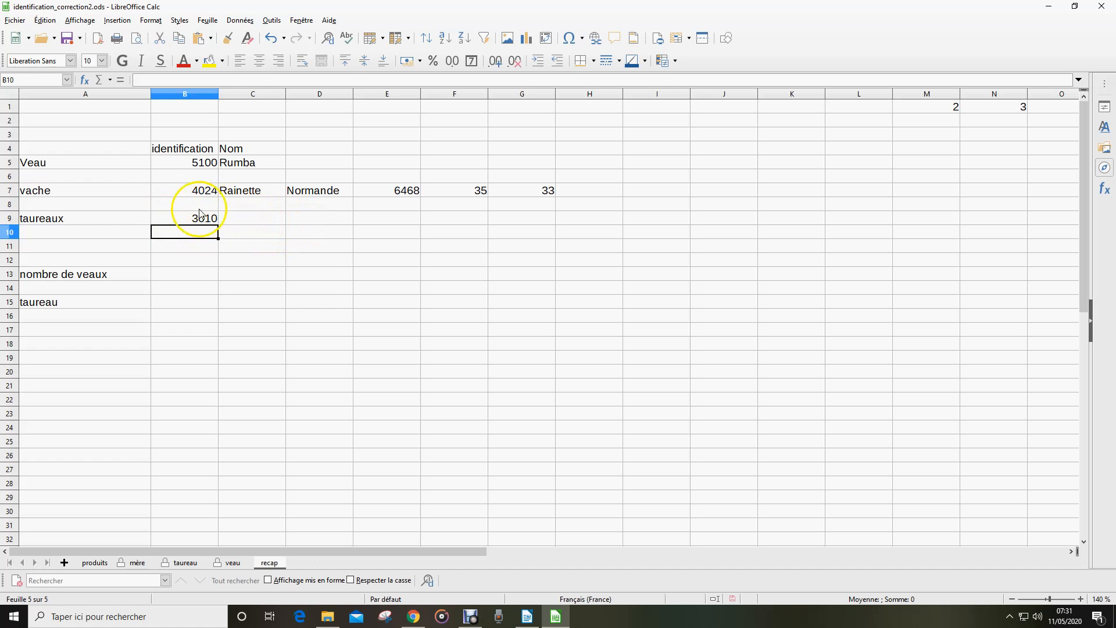
Enter =RECHERCHEV(B9;taureaux;M1;0) in cell C9 to retrieve the bull's name.
{"action": "left_click", "coordinate": [240, 223]}
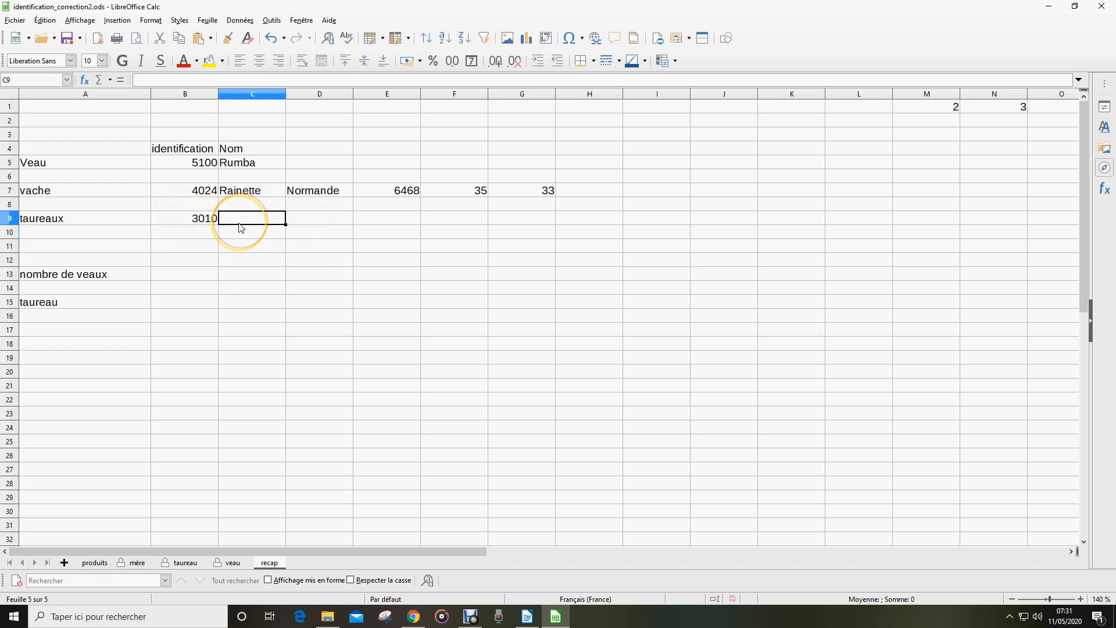
{"action": "type", "text": "=rech"}
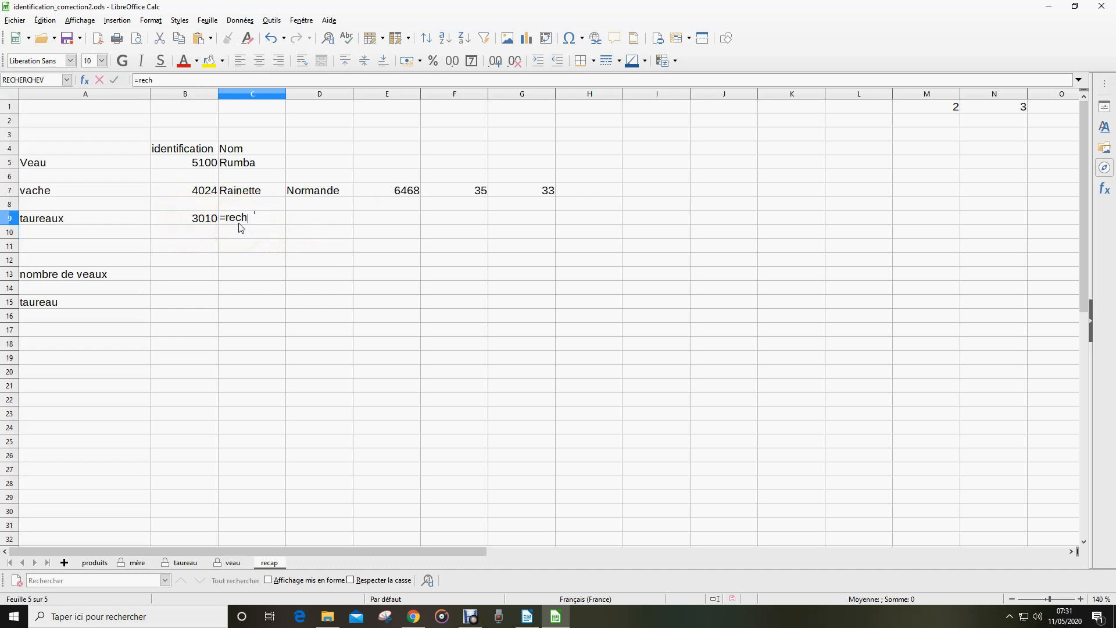
{"action": "type", "text": "erchev("}
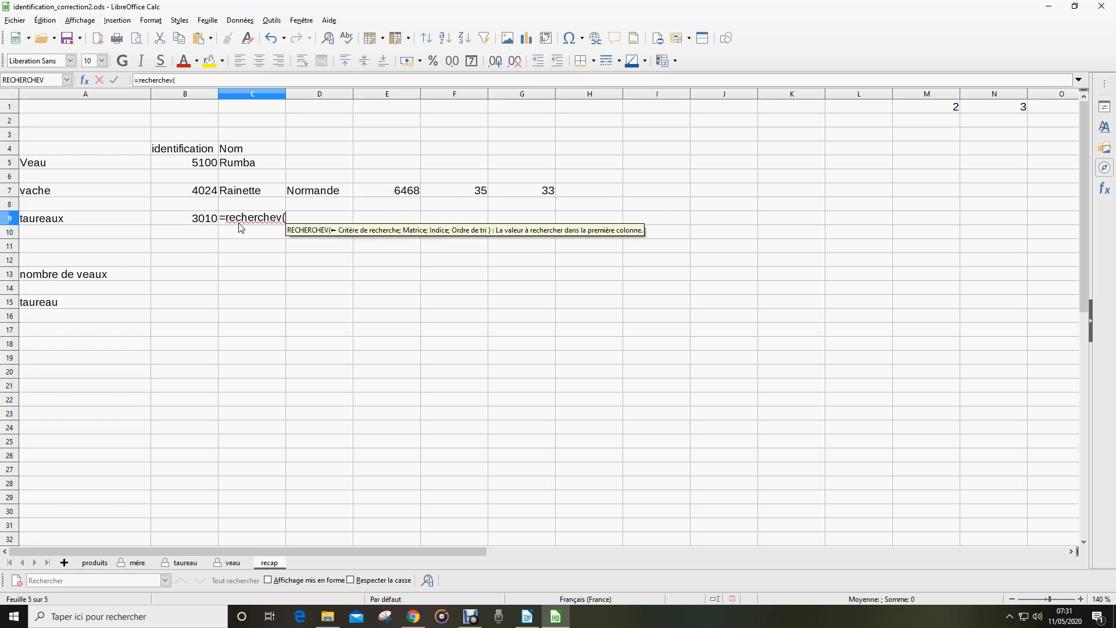
{"action": "left_click", "coordinate": [197, 226]}
{"action": "type", "text": ";"}
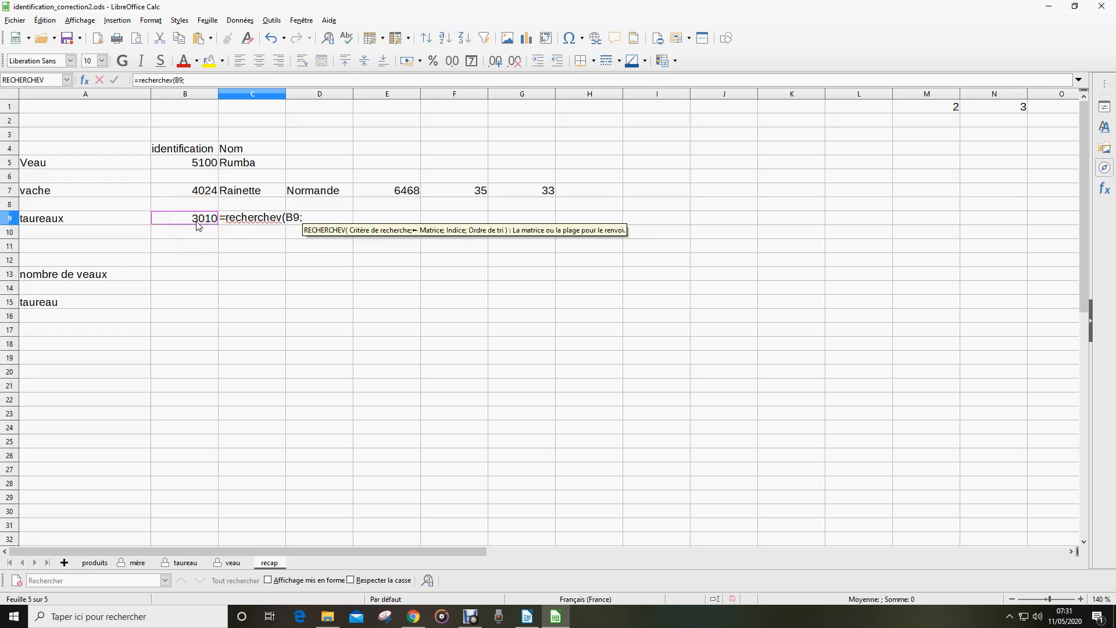
{"action": "type", "text": "taurea"}
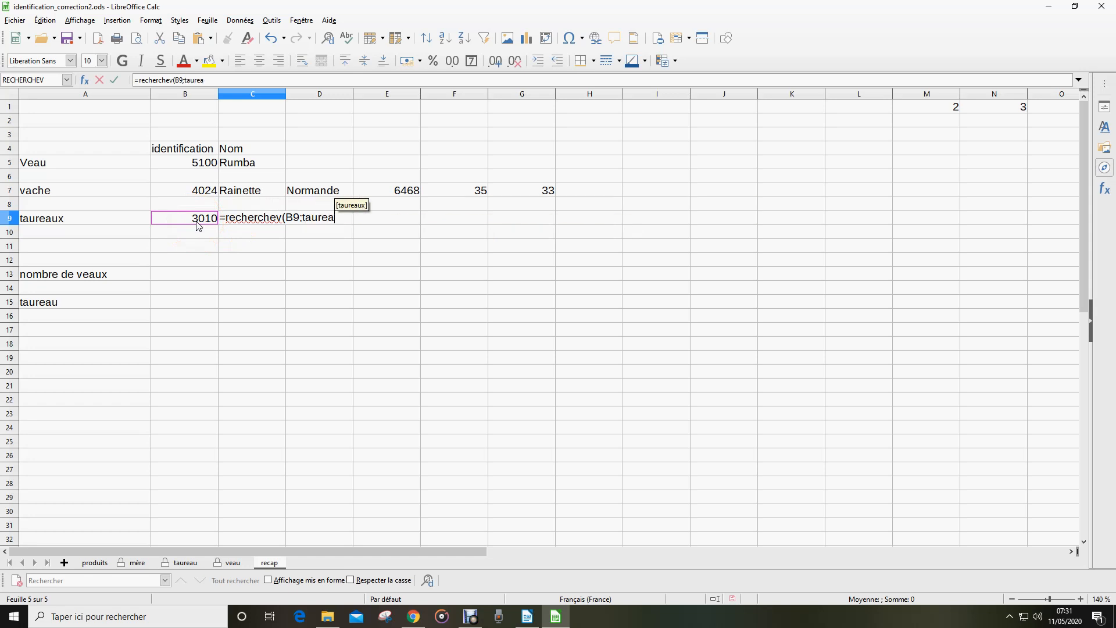
{"action": "type", "text": "ux;"}
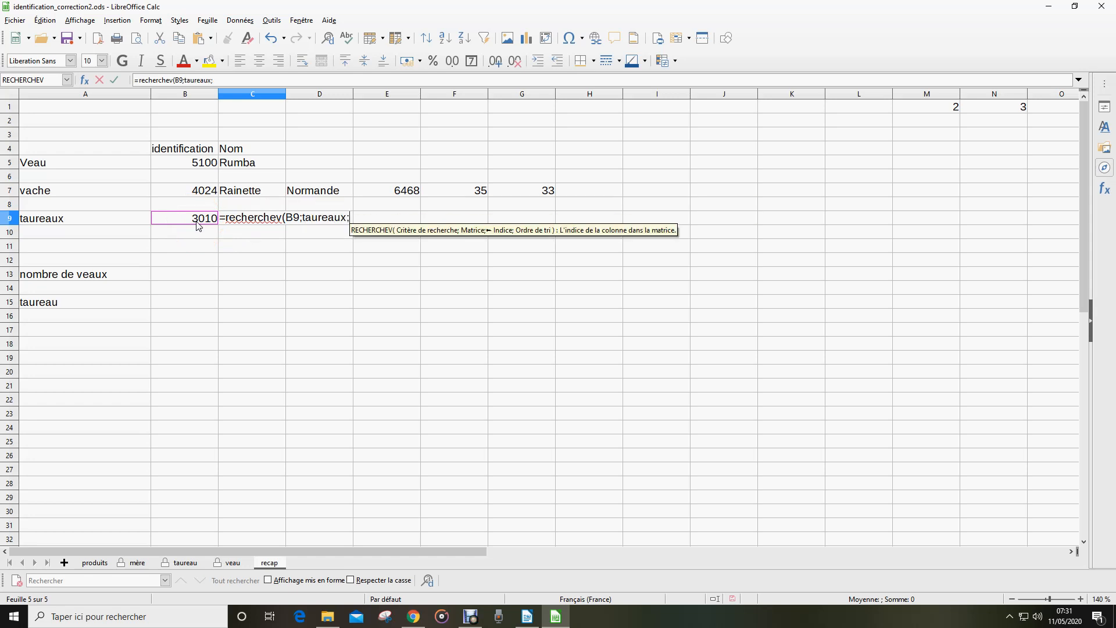
{"action": "left_click", "coordinate": [919, 111]}
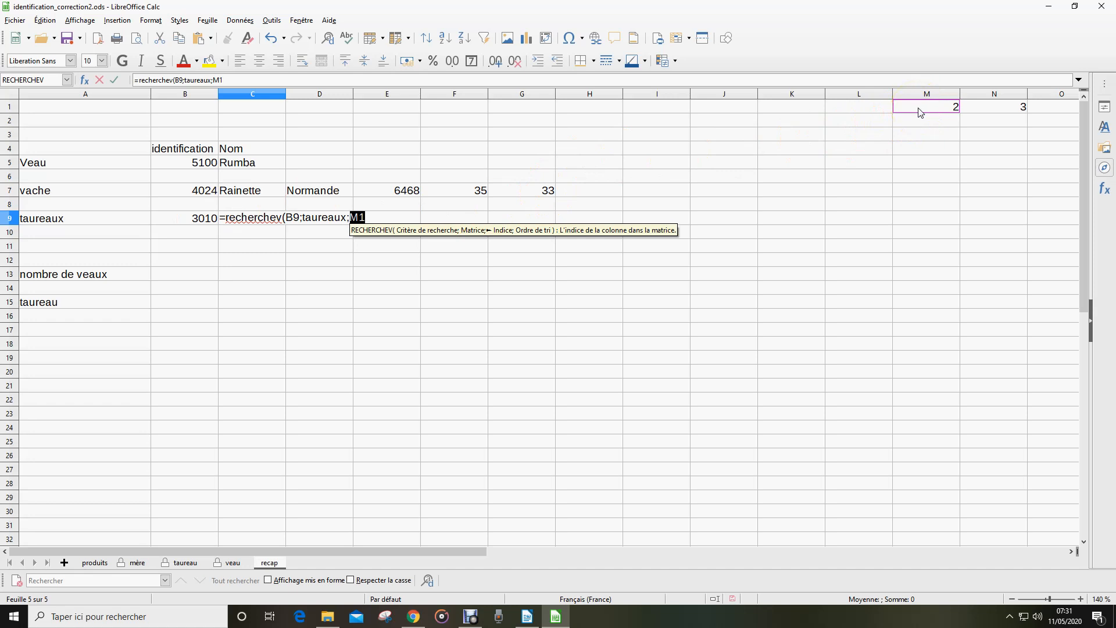
{"action": "type", "text": ";0"}
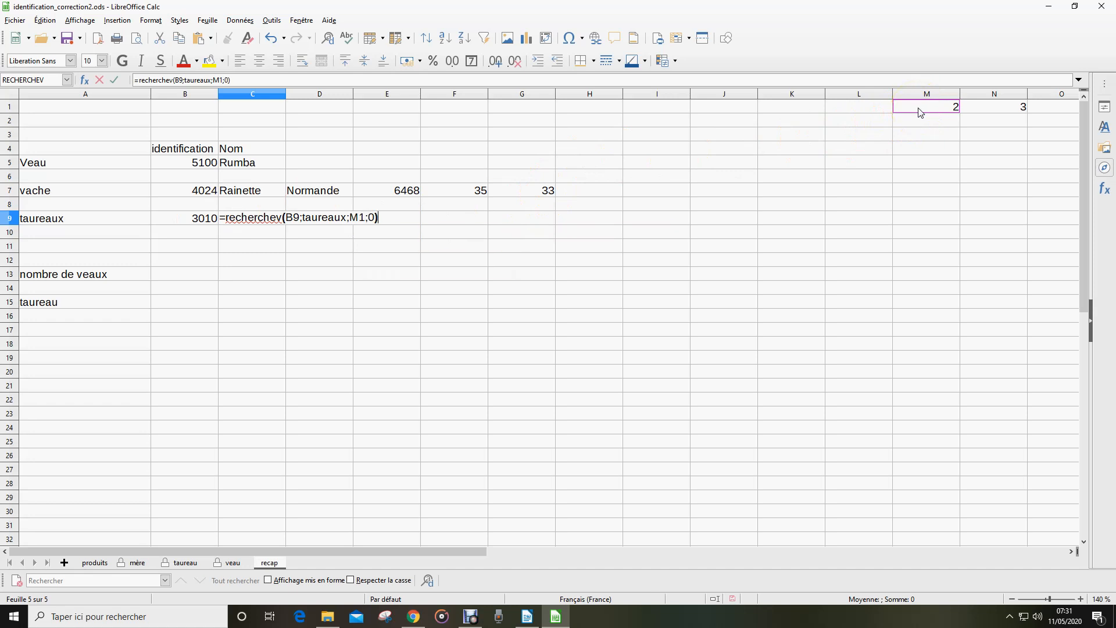
{"action": "left_click", "coordinate": [288, 218]}
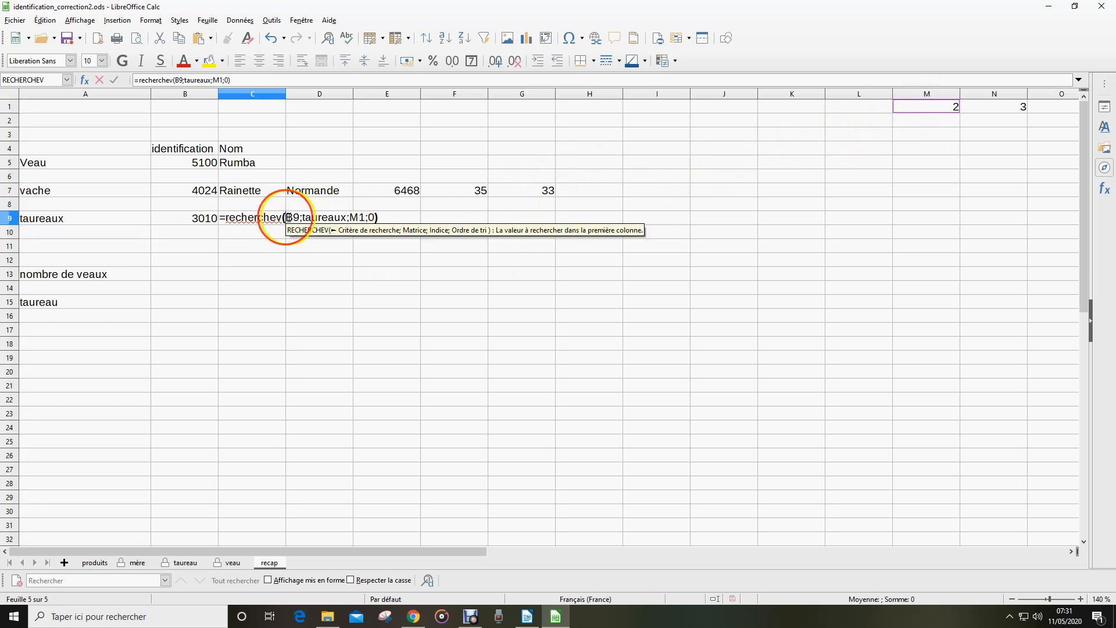
{"action": "key", "text": "Return"}
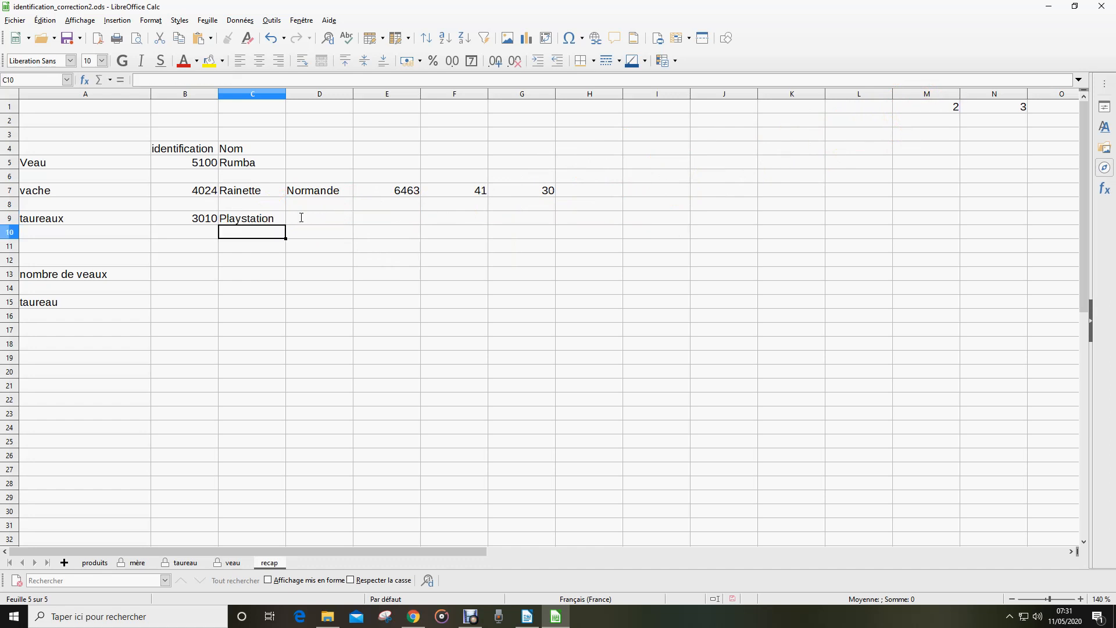
Fill the bull's RECHERCHEV formula from C9 into D9 to retrieve its breed.
{"action": "left_click", "coordinate": [270, 219]}
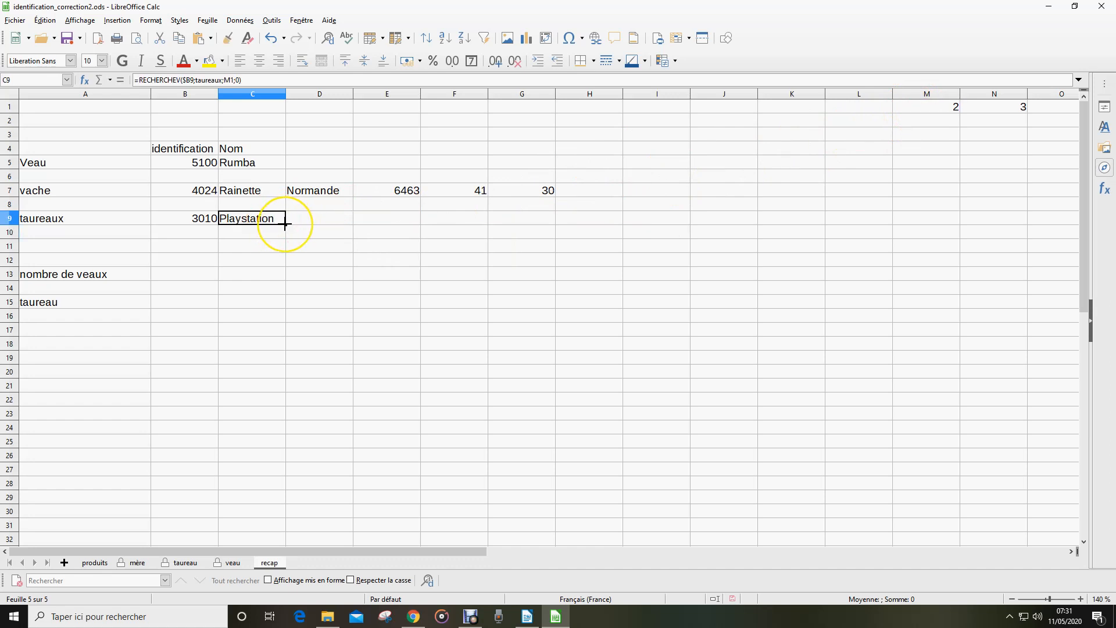
{"action": "left_click_drag", "start_coordinate": [320, 222], "coordinate": [334, 223]}
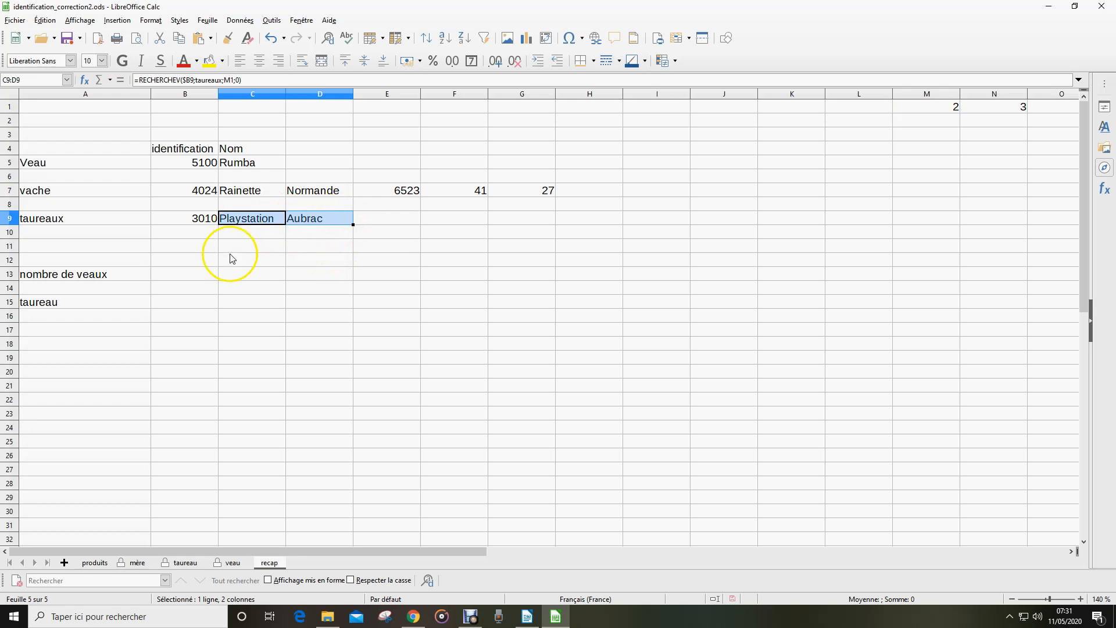
Enter =NB.SI($veau.B2:B101;B7) in cell B13 to count the calves of the selected calf's mother.
{"action": "left_click", "coordinate": [178, 281]}
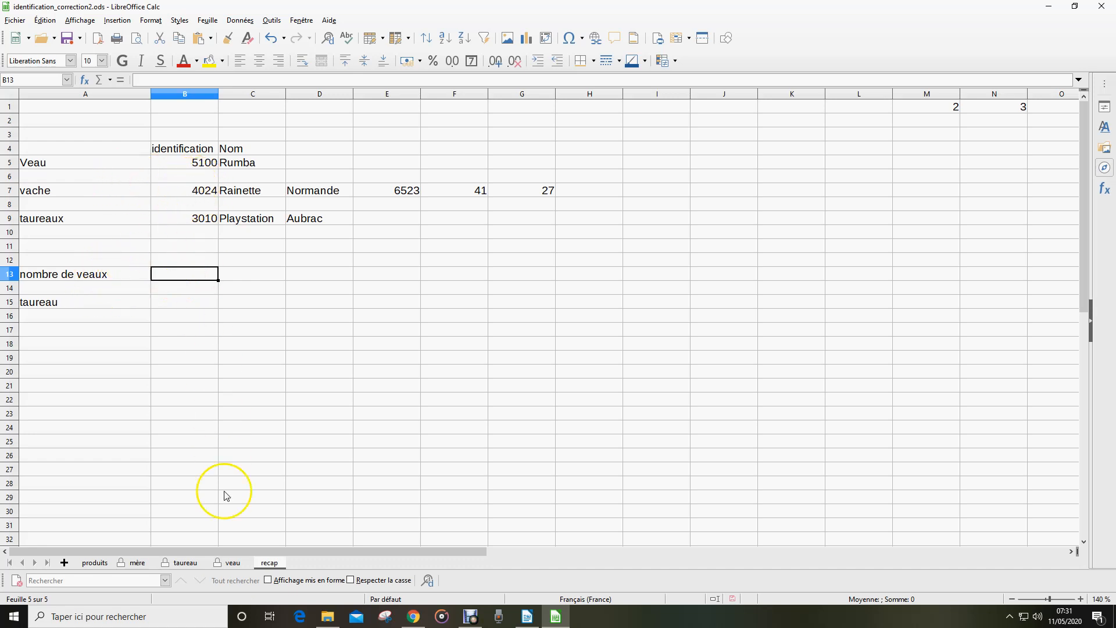
{"action": "left_click", "coordinate": [231, 563]}
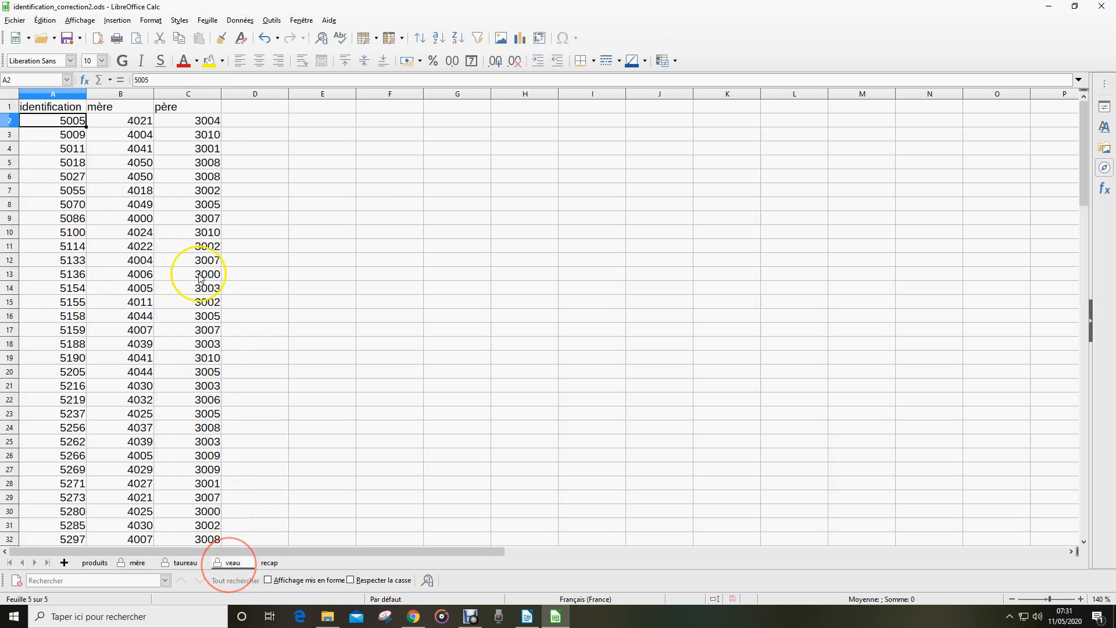
{"action": "left_click", "coordinate": [269, 562]}
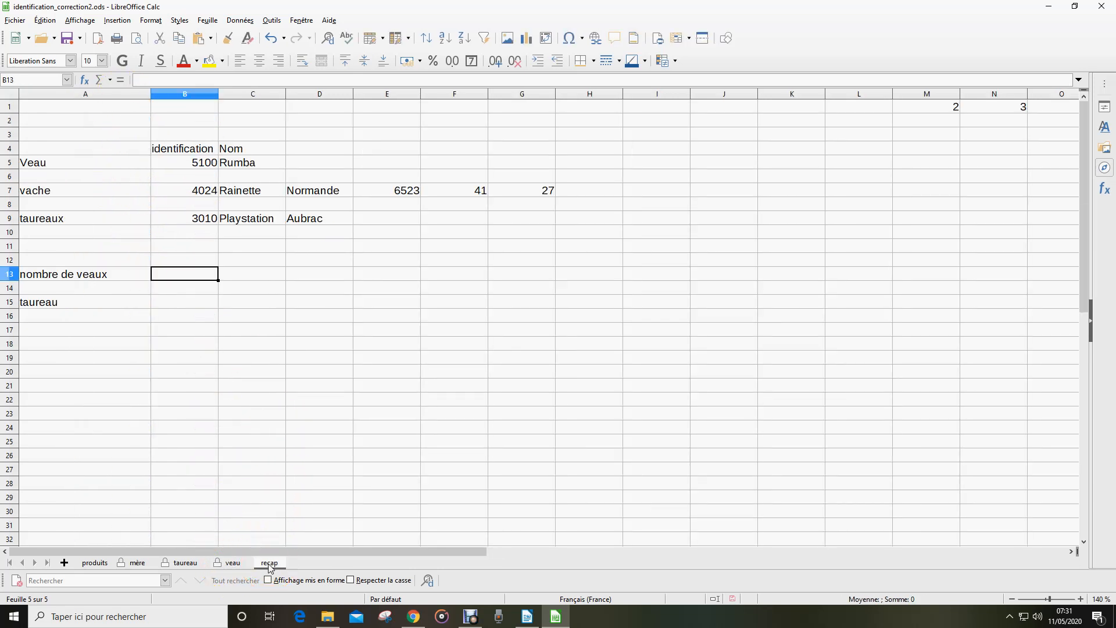
{"action": "type", "text": "=nb"}
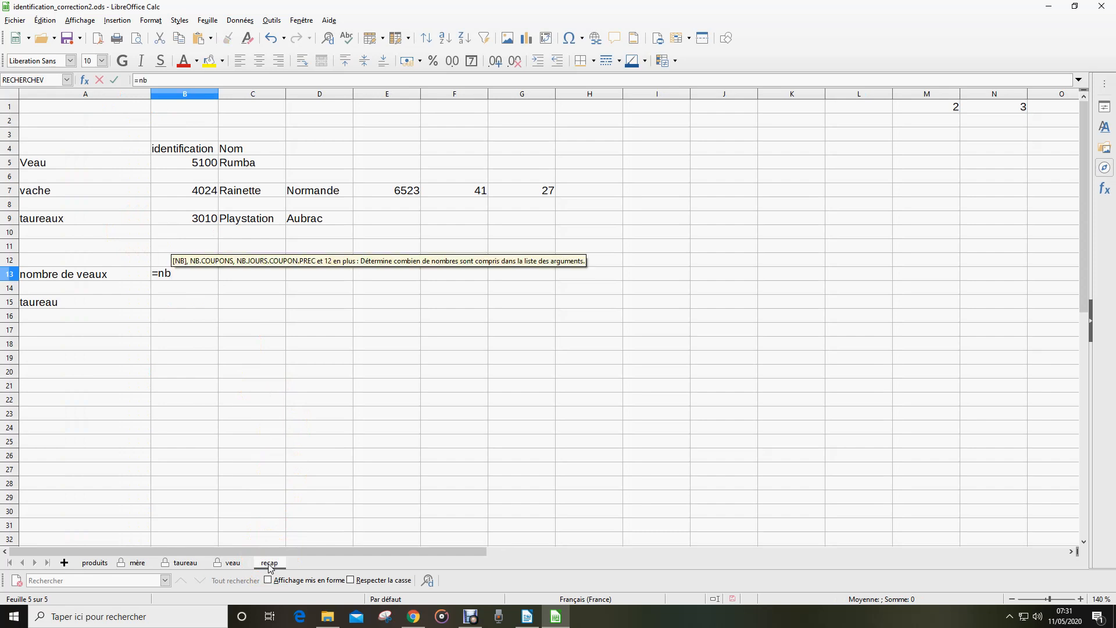
{"action": "type", "text": ".si("}
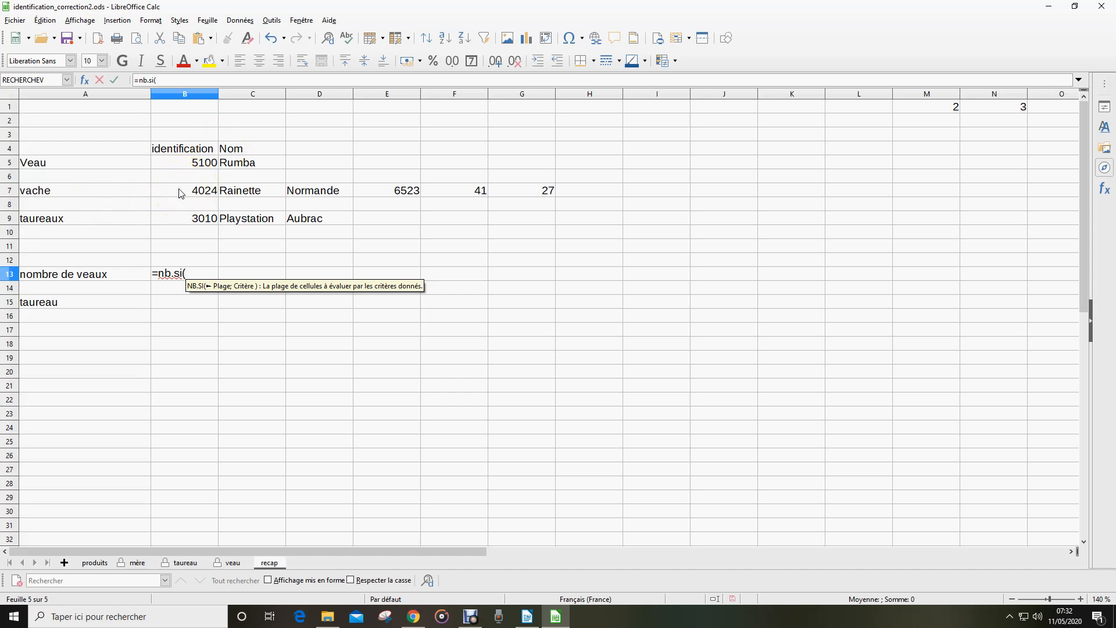
{"action": "left_click", "coordinate": [231, 567]}
{"action": "left_click_drag", "start_coordinate": [137, 121], "coordinate": [132, 358]}
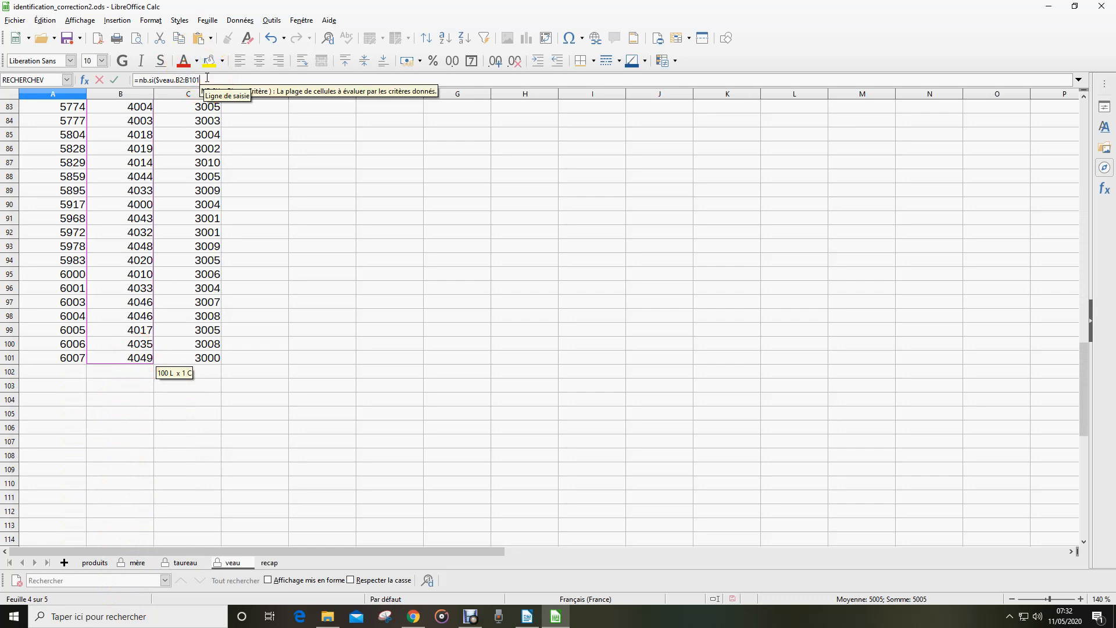
{"action": "type", "text": ";"}
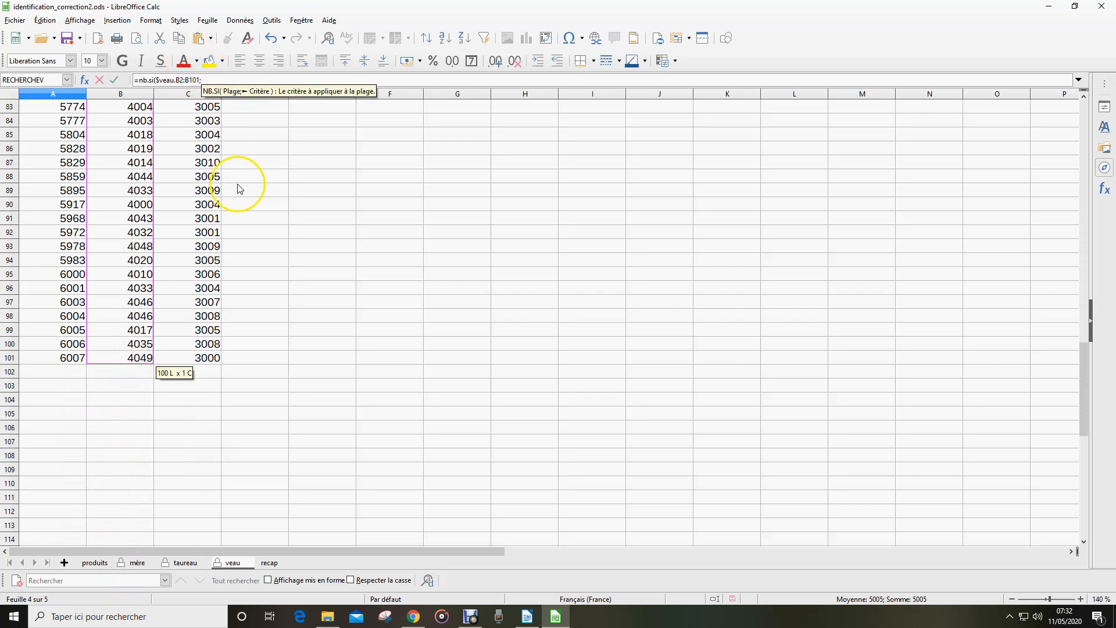
{"action": "left_click", "coordinate": [265, 562]}
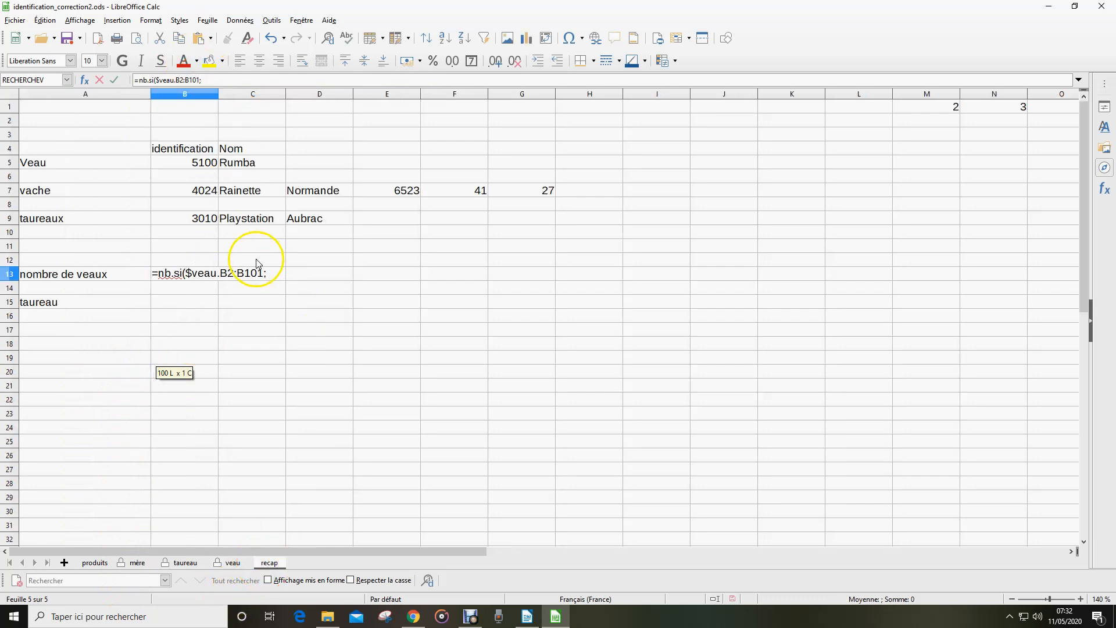
{"action": "left_click", "coordinate": [196, 192]}
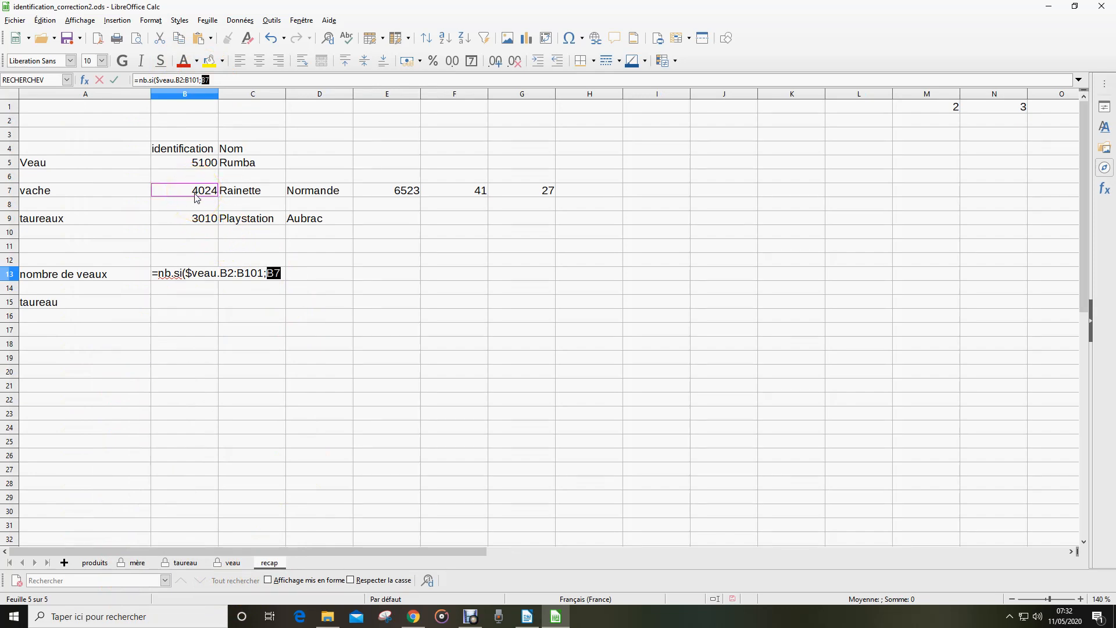
{"action": "type", "text": ")"}
{"action": "key", "text": "Return"}
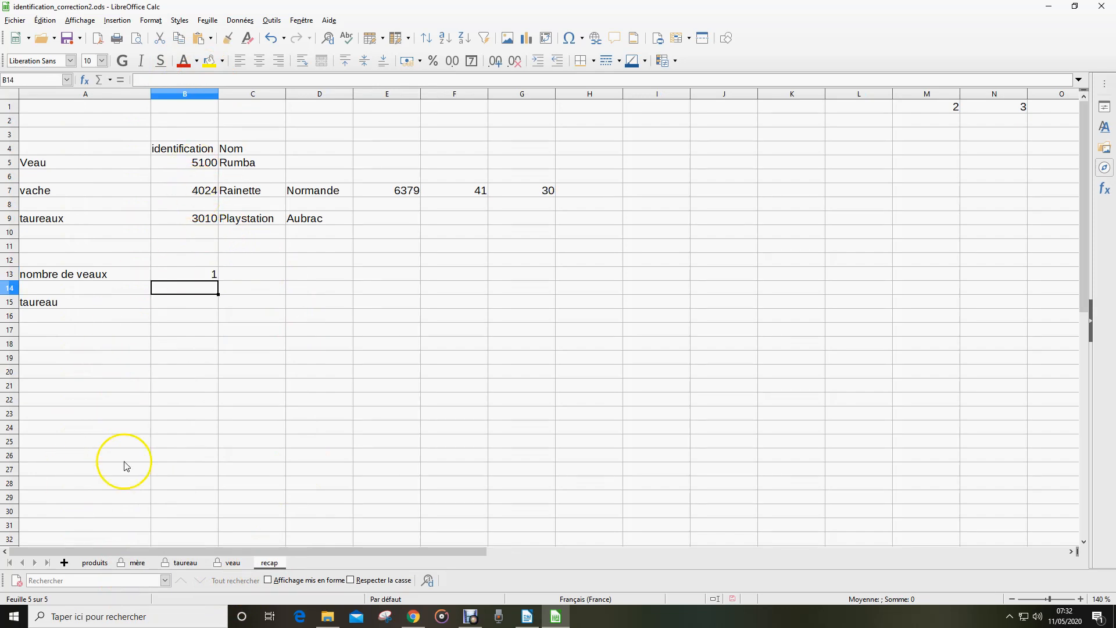
Enter =NB.SI($veau.C2:C101;B9) in cell B15 to count the calves sired by the bull.
{"action": "left_click", "coordinate": [187, 306]}
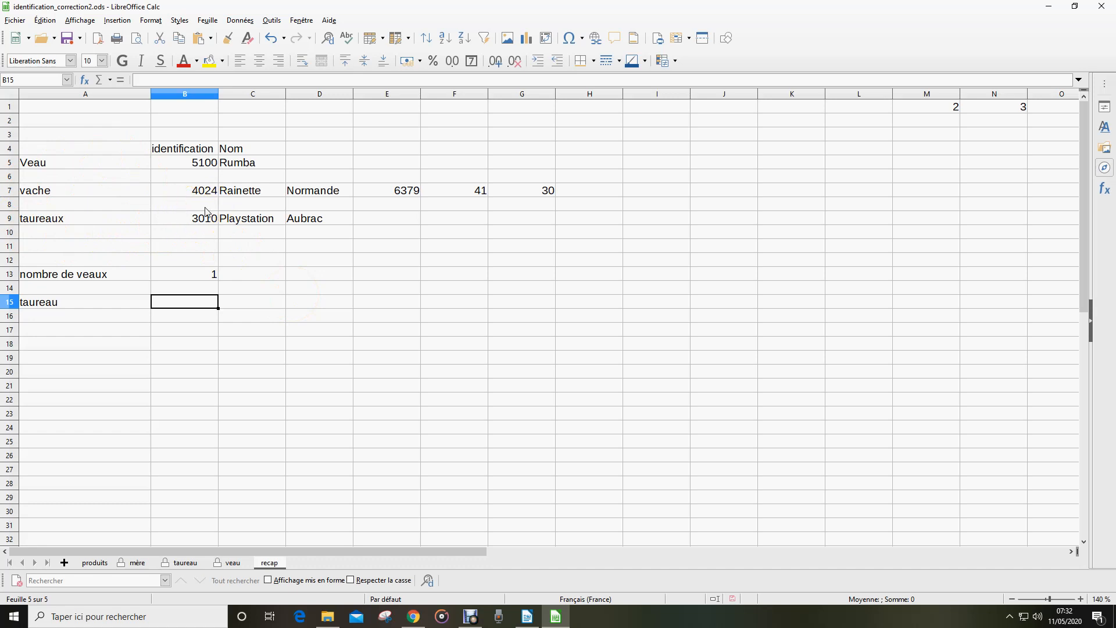
{"action": "type", "text": "nb."}
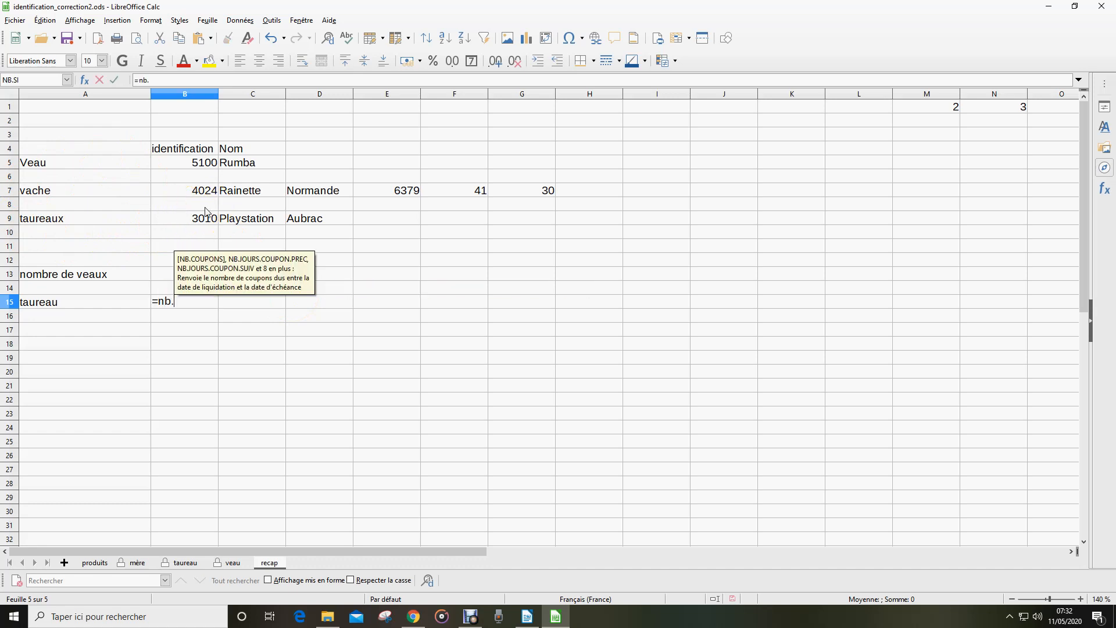
{"action": "type", "text": "si("}
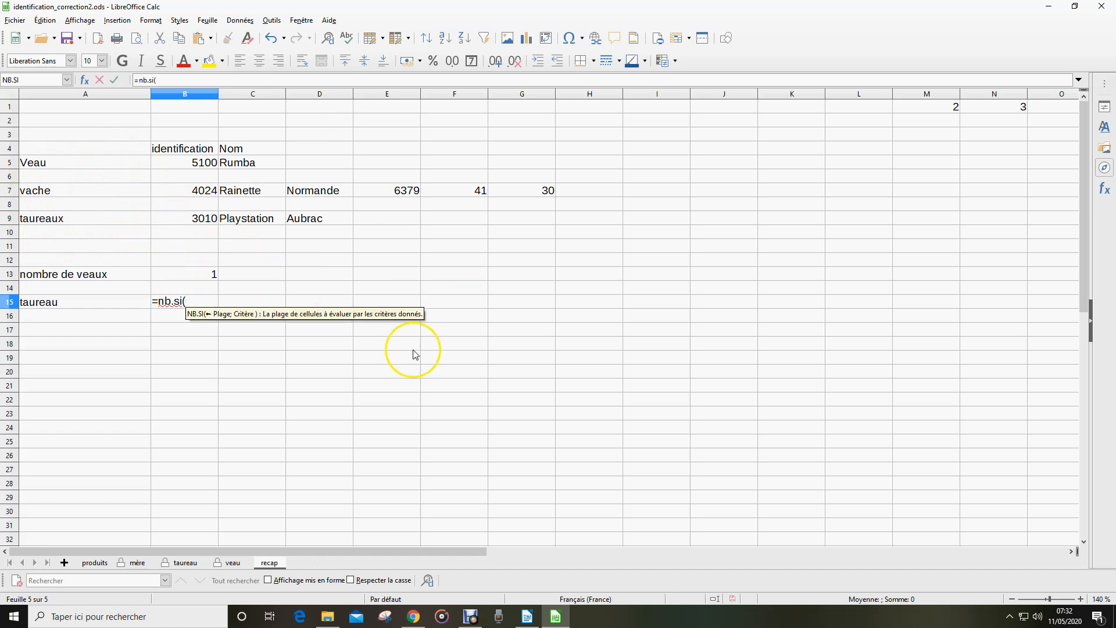
{"action": "left_click", "coordinate": [233, 562]}
{"action": "left_click", "coordinate": [209, 359]}
{"action": "left_click_drag", "start_coordinate": [210, 359], "coordinate": [201, 121]}
{"action": "type", "text": ";"}
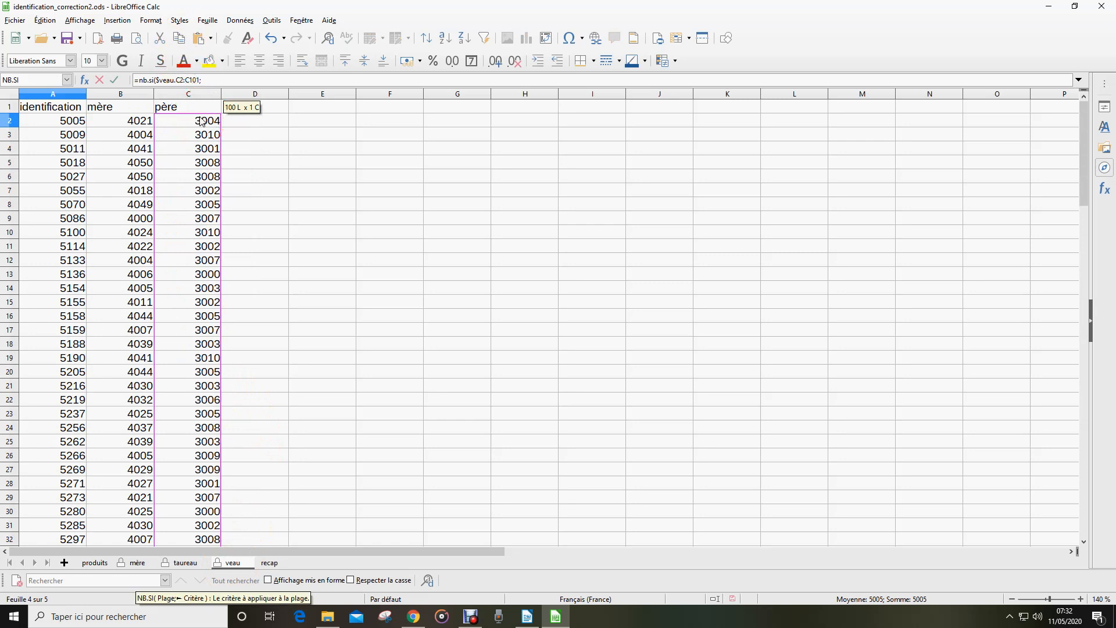
{"action": "left_click", "coordinate": [269, 563]}
{"action": "left_click", "coordinate": [198, 226]}
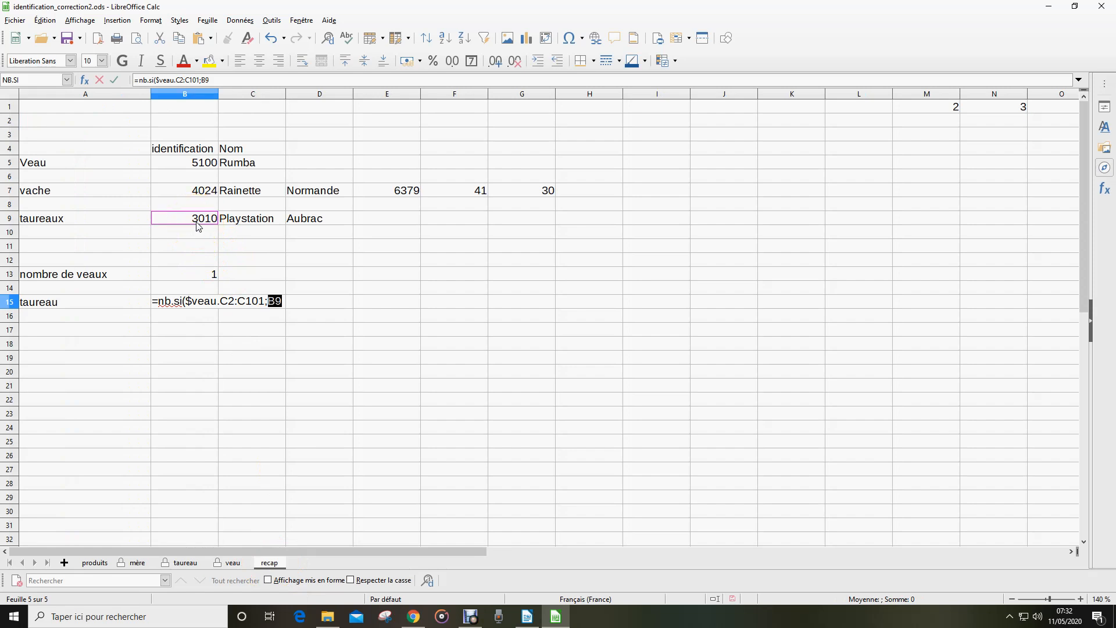
{"action": "key", "text": "Return"}
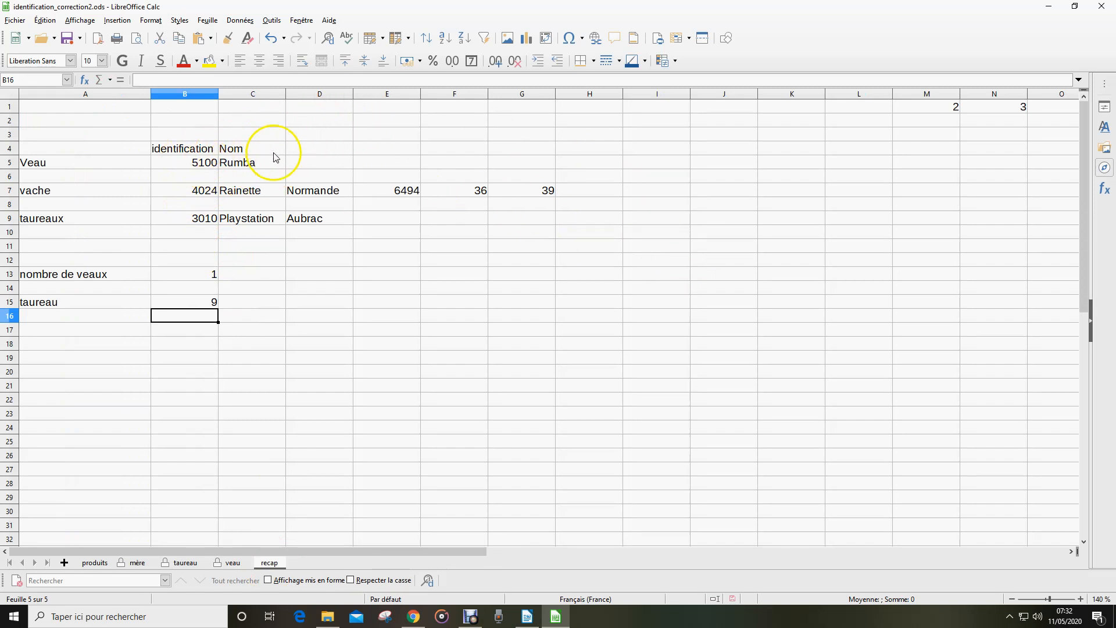
Choose calf 5512 in cell B5 and widen column C so the mother's full name fits.
{"action": "left_click", "coordinate": [173, 165]}
{"action": "left_click", "coordinate": [222, 163]}
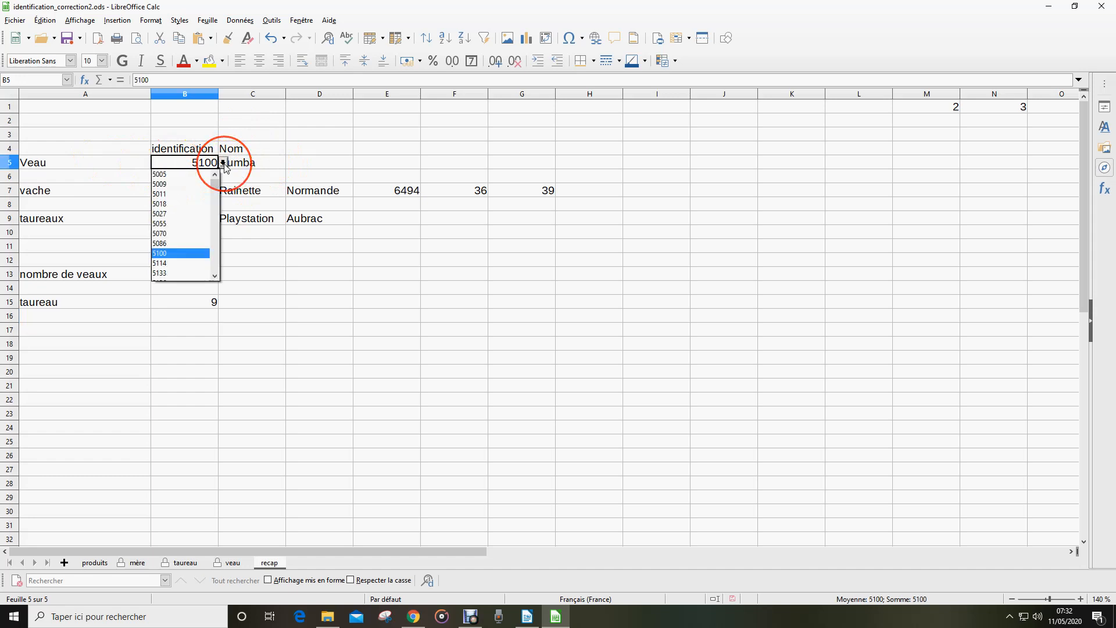
{"action": "left_click_drag", "start_coordinate": [215, 184], "coordinate": [214, 226]}
{"action": "left_click", "coordinate": [158, 254]}
{"action": "left_click", "coordinate": [192, 398]}
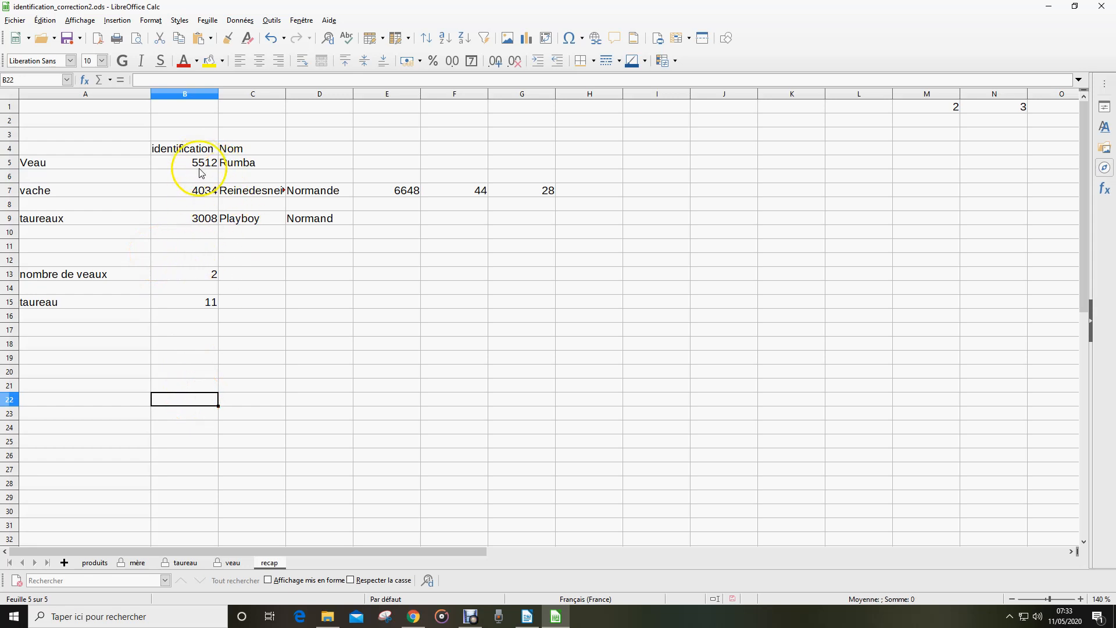
{"action": "left_click_drag", "start_coordinate": [285, 93], "coordinate": [338, 93]}
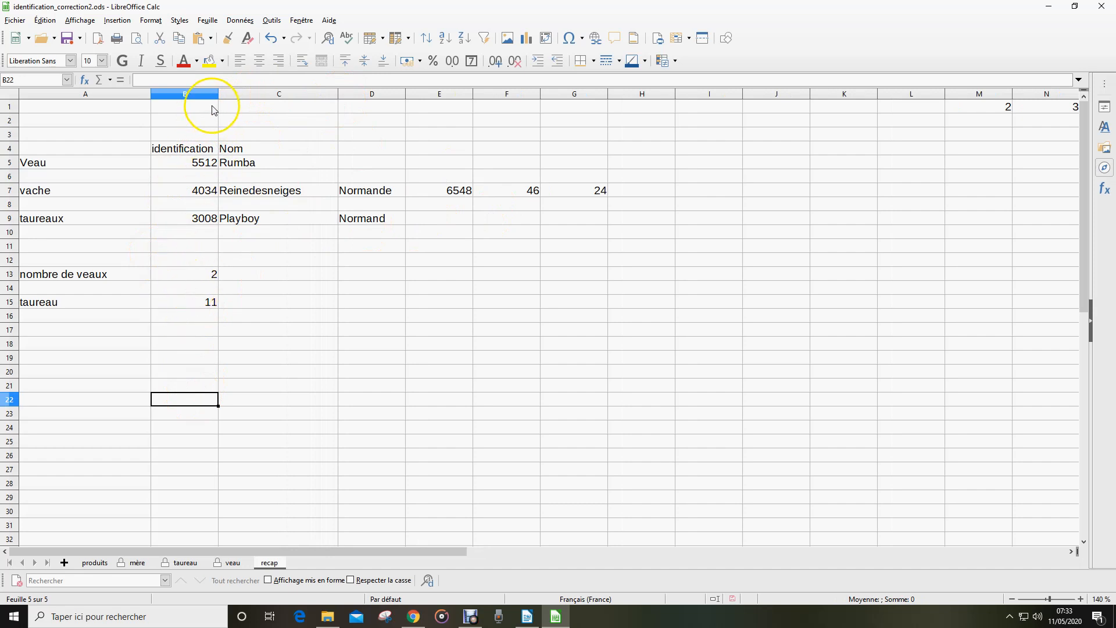
Choose calf 6004 in cell B5 to test the lookup and count formulas.
{"action": "left_click", "coordinate": [200, 163]}
{"action": "left_click", "coordinate": [222, 163]}
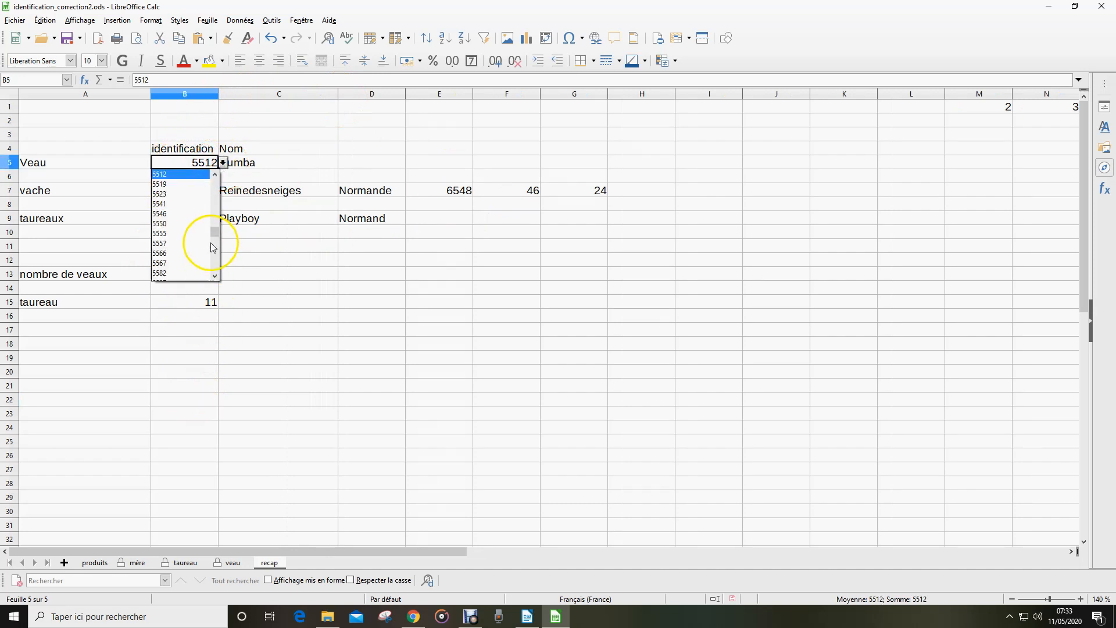
{"action": "left_click_drag", "start_coordinate": [215, 235], "coordinate": [215, 261]}
{"action": "left_click", "coordinate": [169, 263]}
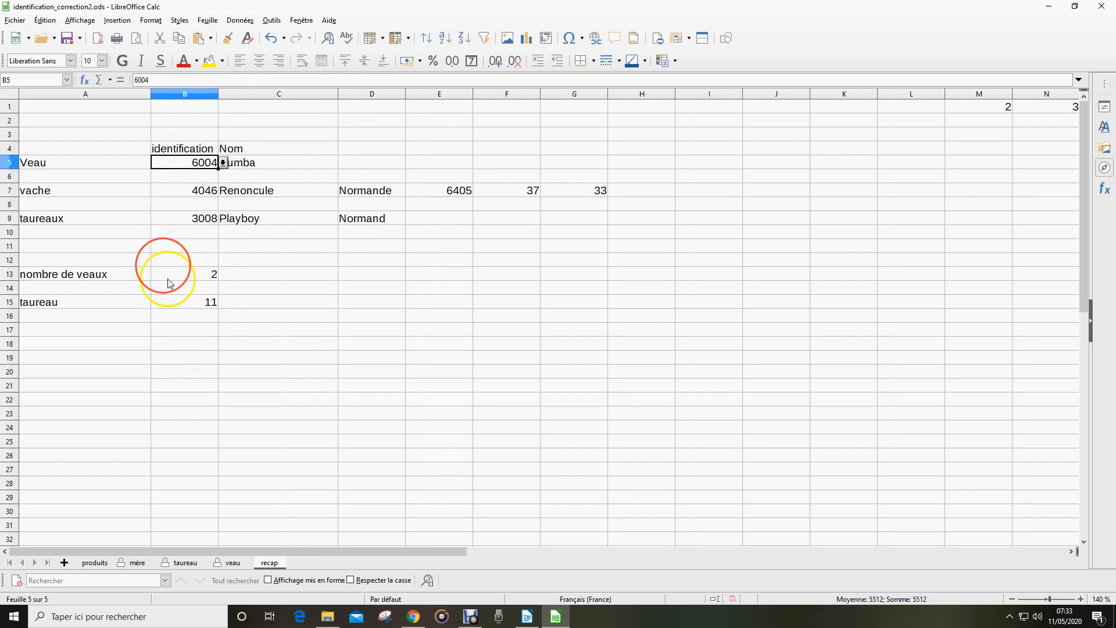
{"action": "left_click", "coordinate": [195, 370]}
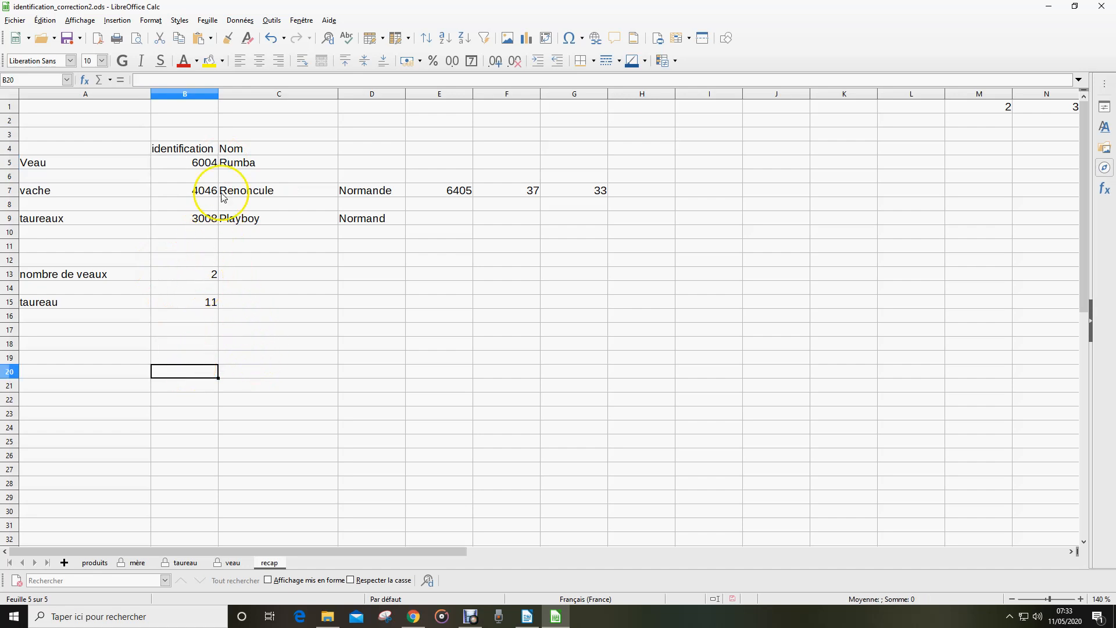
Choose calf 6007 in cell B5 to test the recap formulas with another calf.
{"action": "left_click", "coordinate": [210, 163]}
{"action": "left_click", "coordinate": [223, 164]}
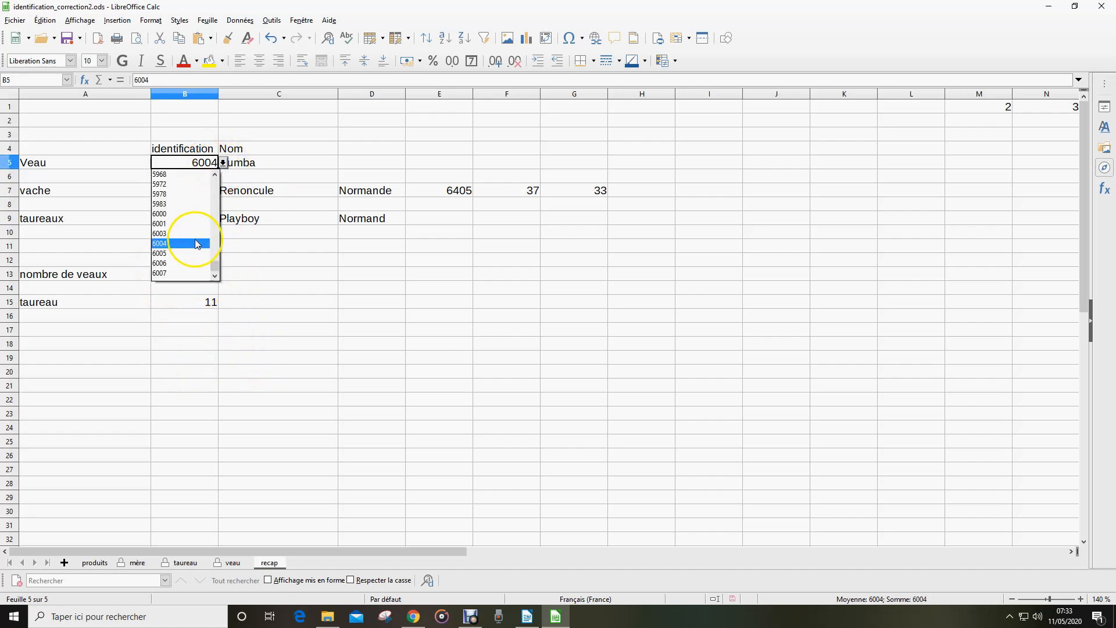
{"action": "left_click", "coordinate": [165, 272]}
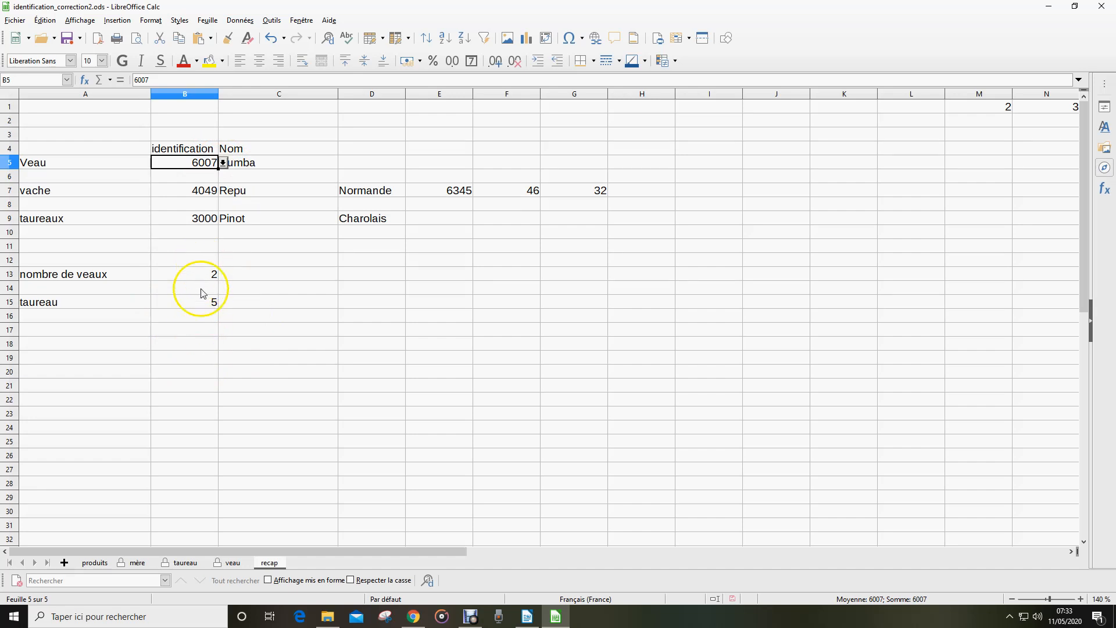
{"action": "left_click", "coordinate": [281, 386]}
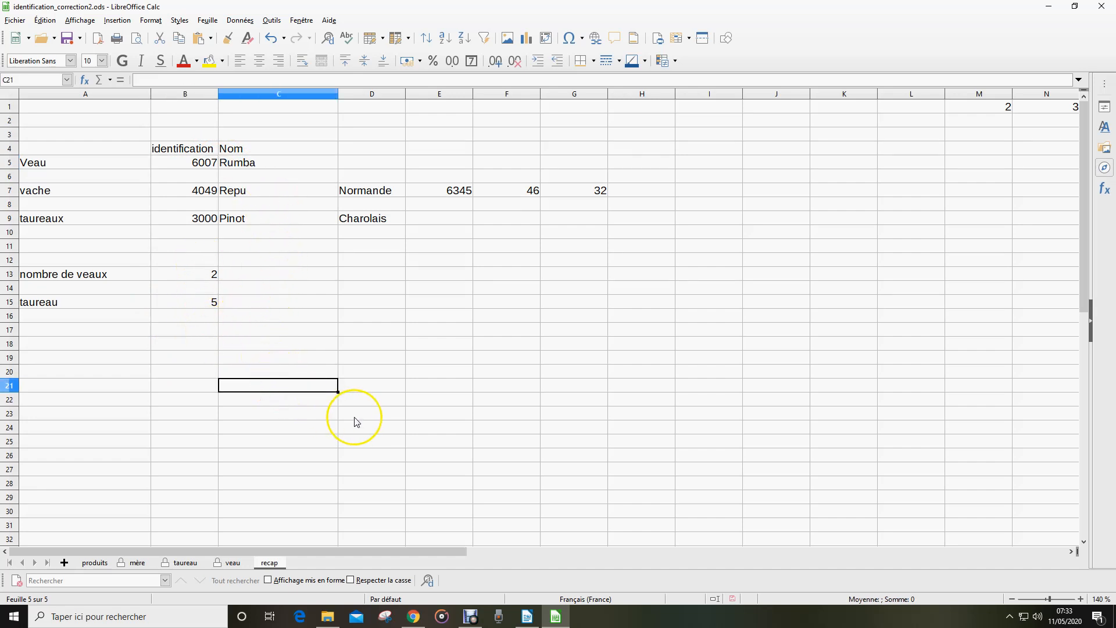